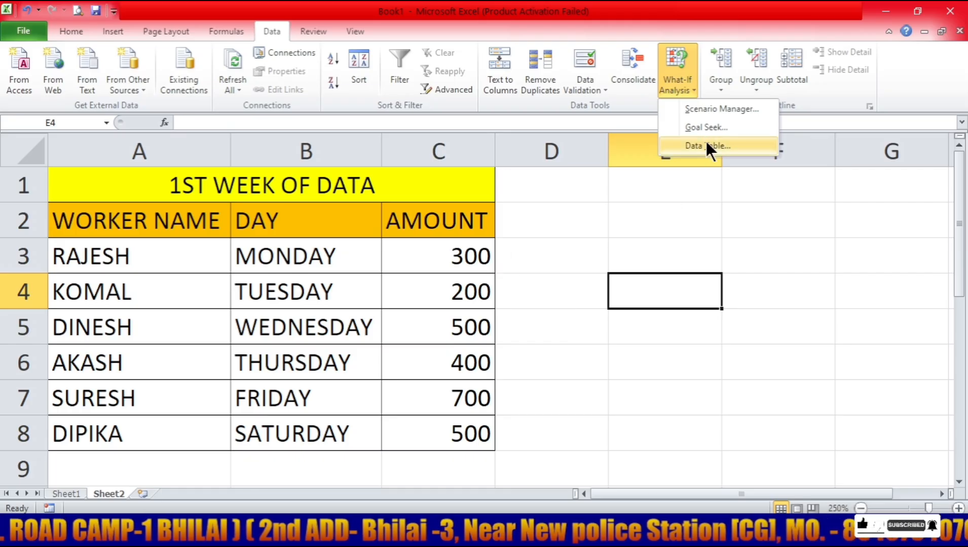
Select the table range A2:C8, including its header row, and open the Scenario Manager for it
click(232, 287)
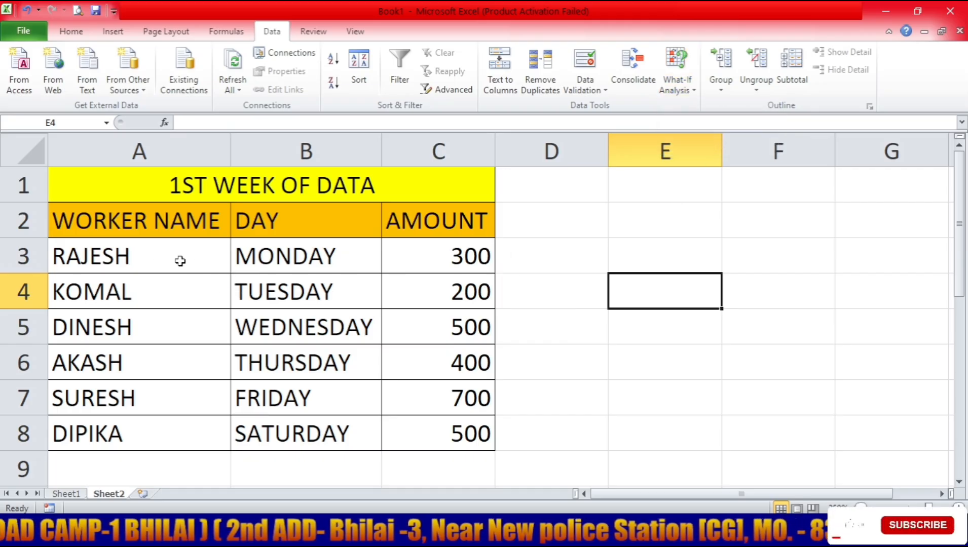
click(98, 223)
drag(97, 223, 439, 436)
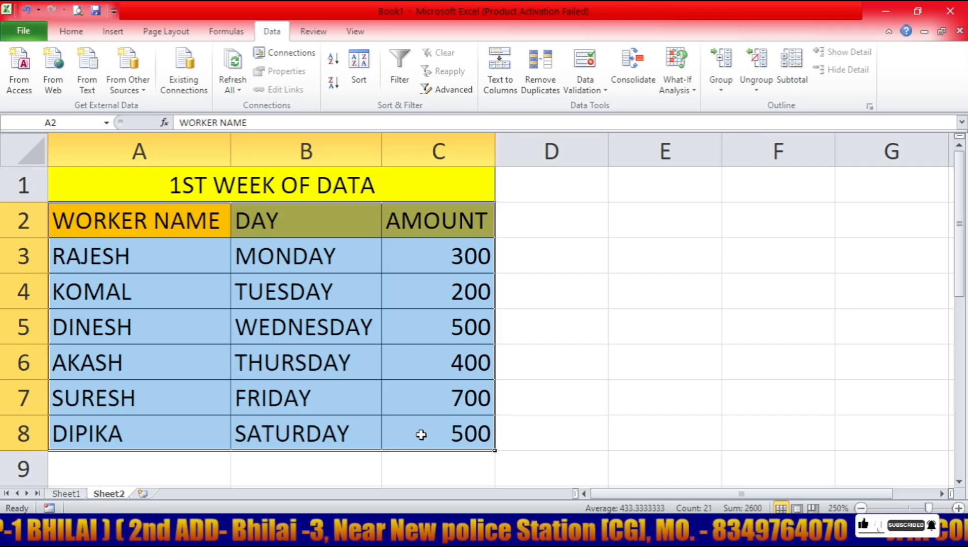
click(677, 89)
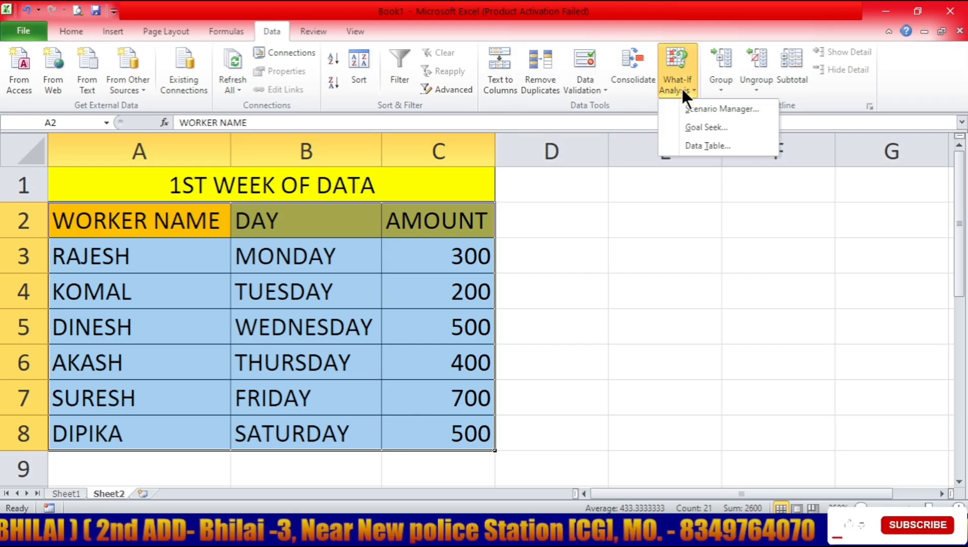
click(712, 110)
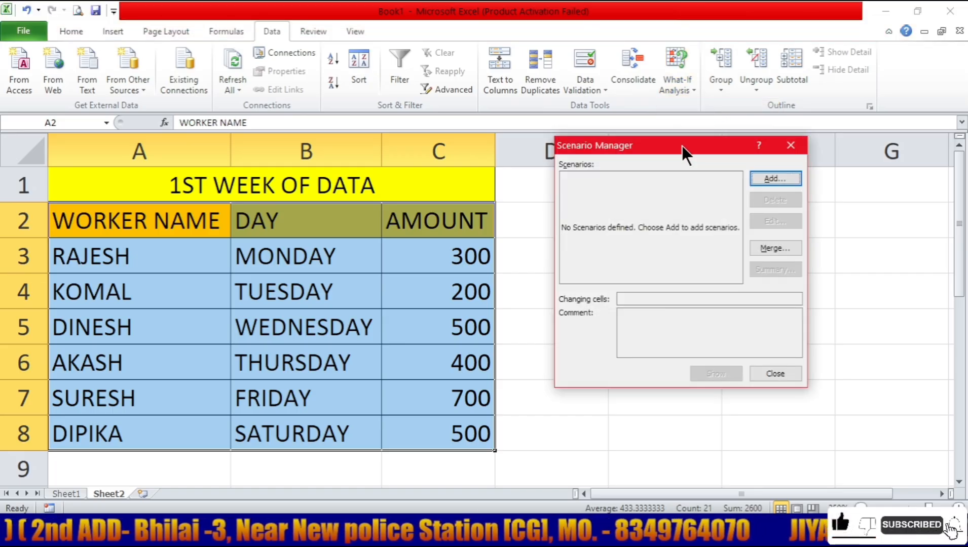
drag(681, 151, 629, 153)
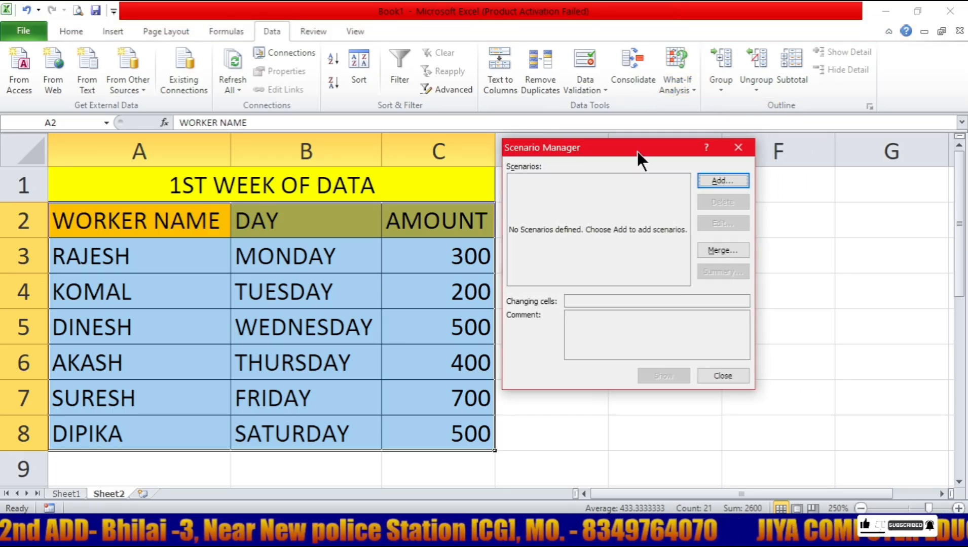
Add a scenario named "2ND WEEK OF DATA" with A2:C8 as the changing cells
click(725, 182)
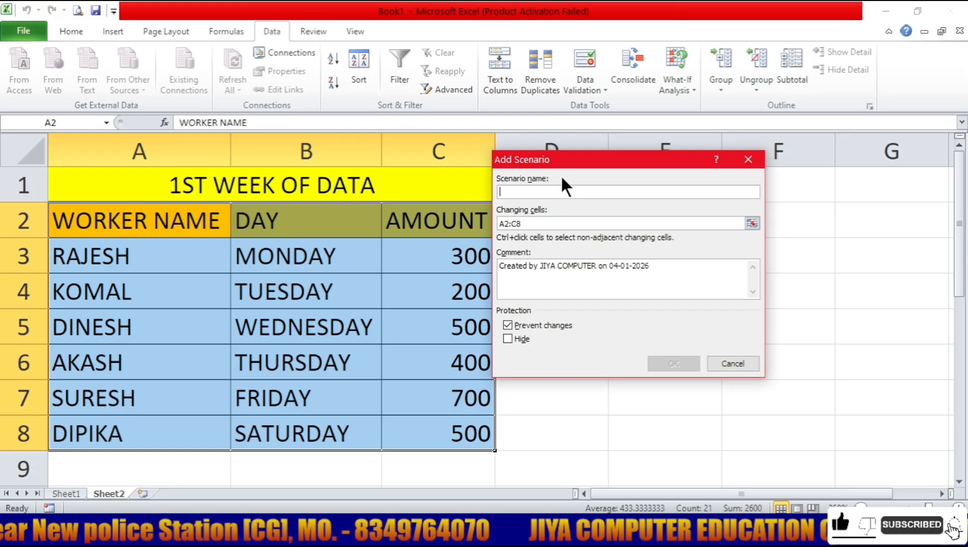
text(2ND WEEK OF DATA)
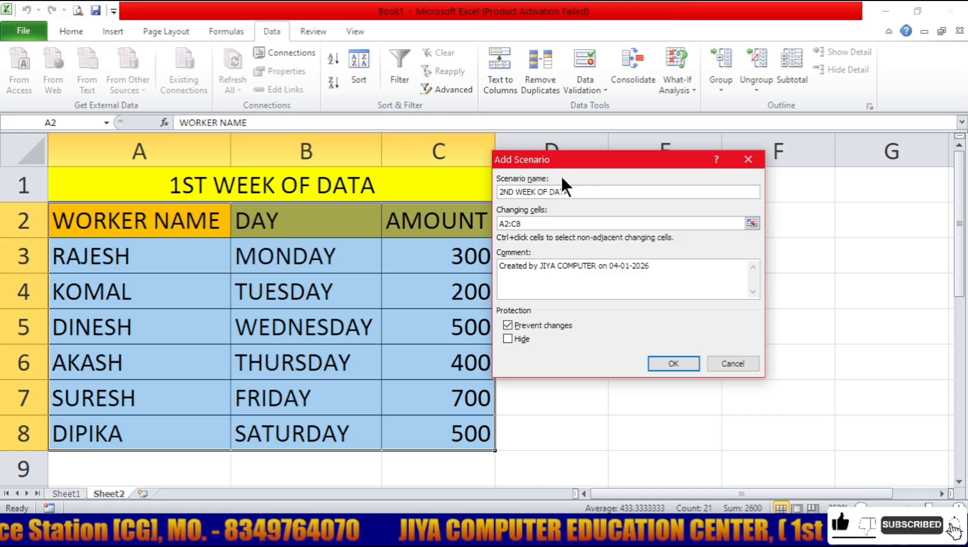
click(672, 361)
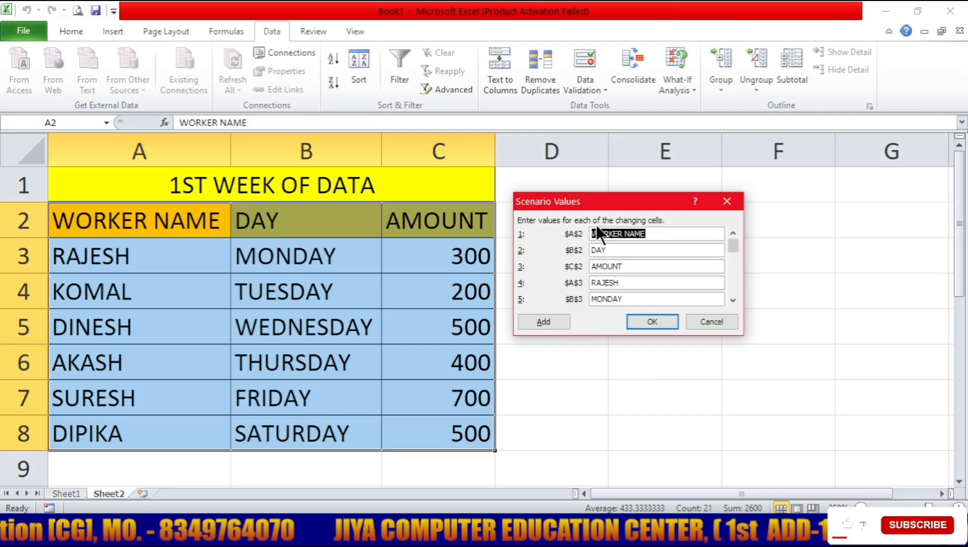
In the scenario values, replace the worker name in A3 with a new one and set the C3 amount to 600
drag(603, 201, 529, 213)
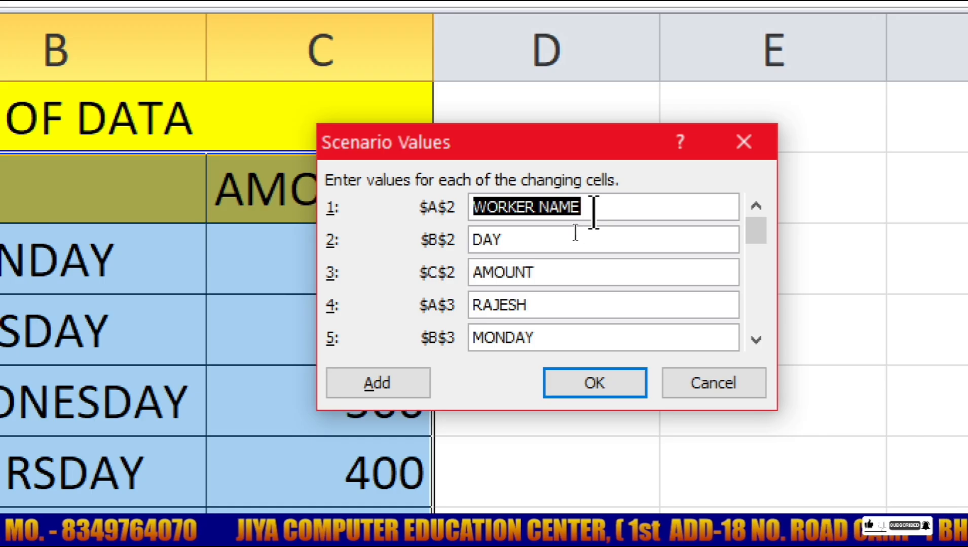
key(Tab)
key(Tab)
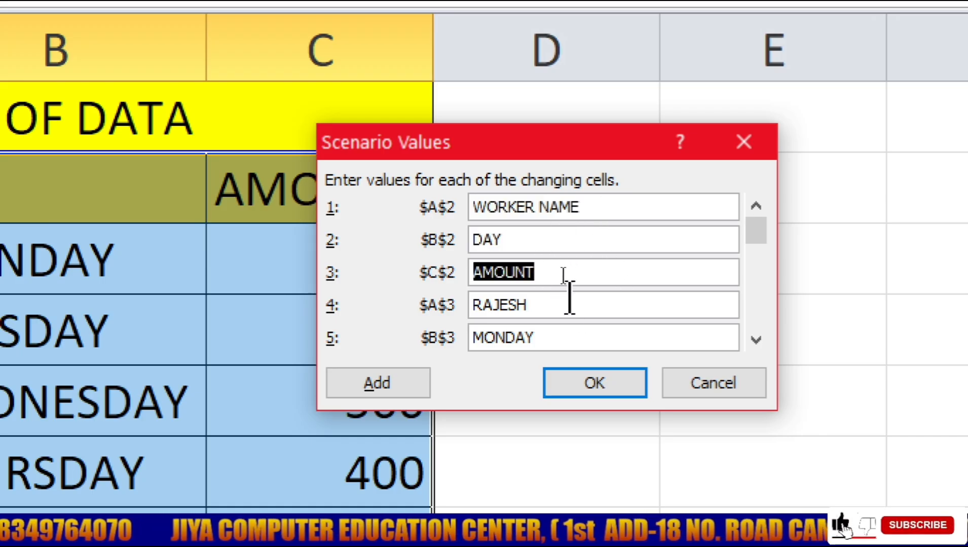
key(Tab)
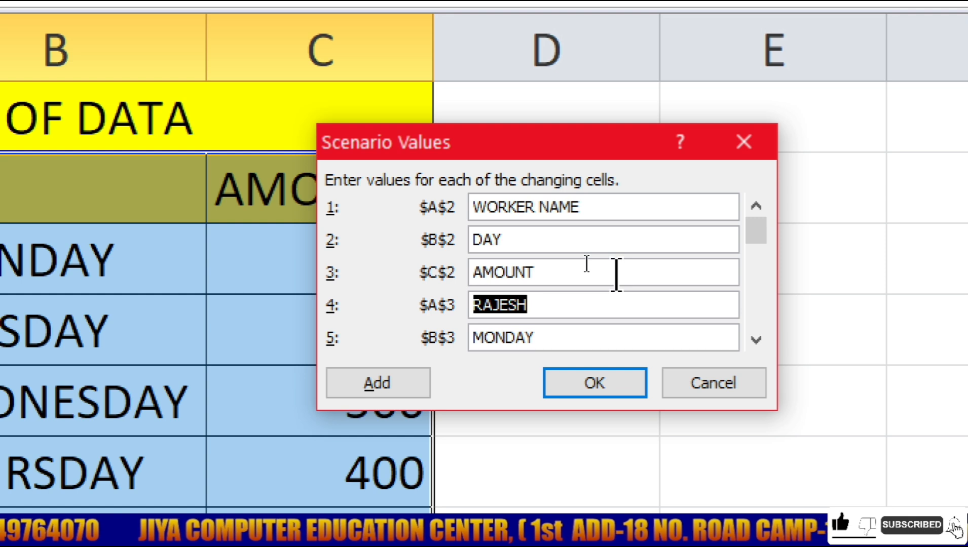
key(BackSpace)
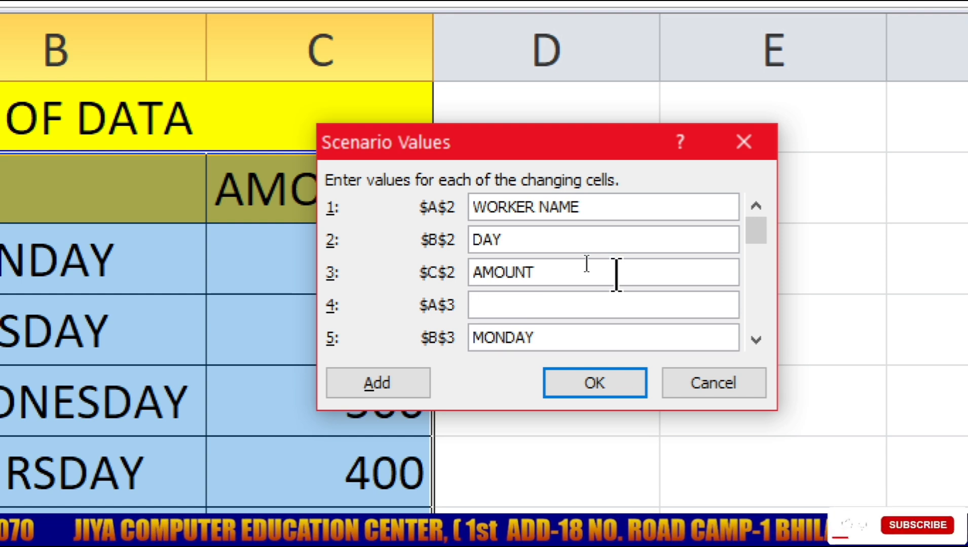
text(HARDU)
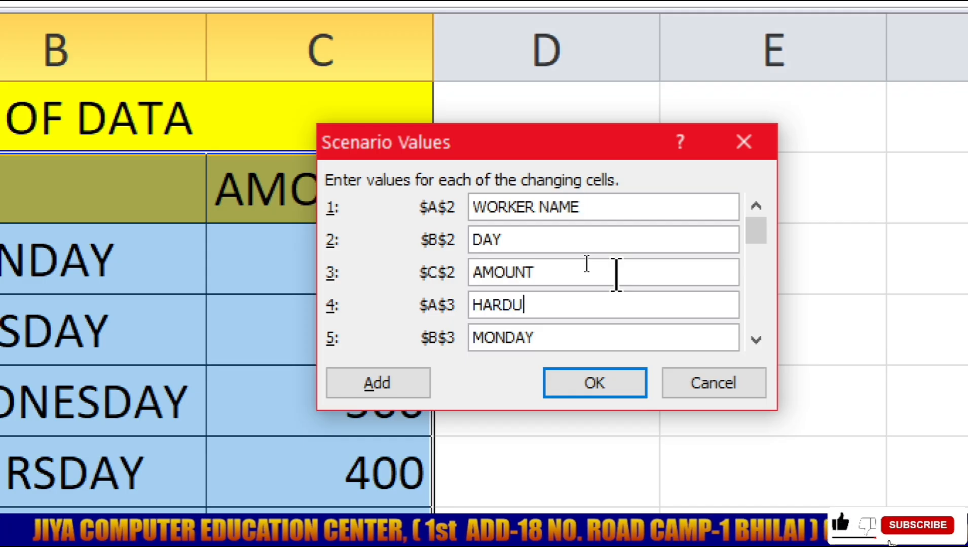
key(BackSpace)
text(IK)
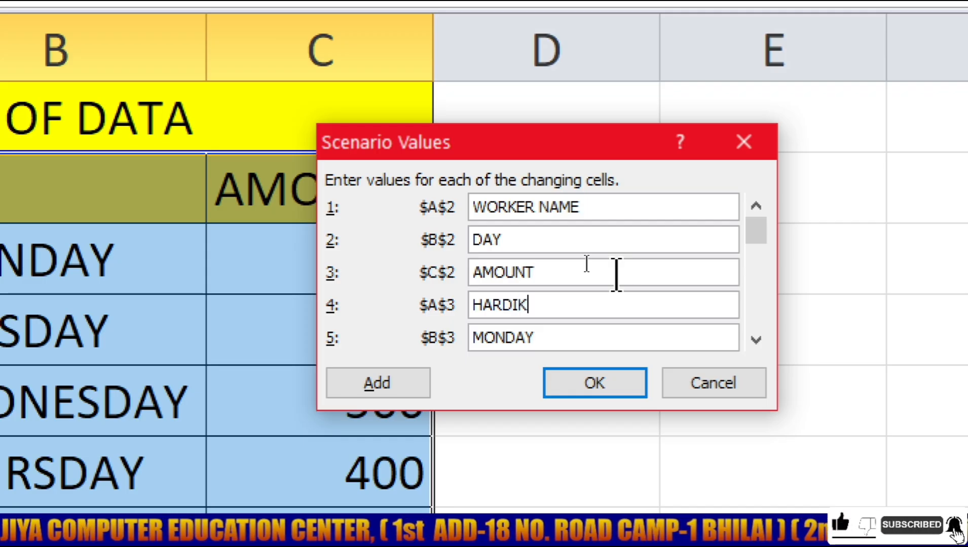
key(Tab)
key(Tab)
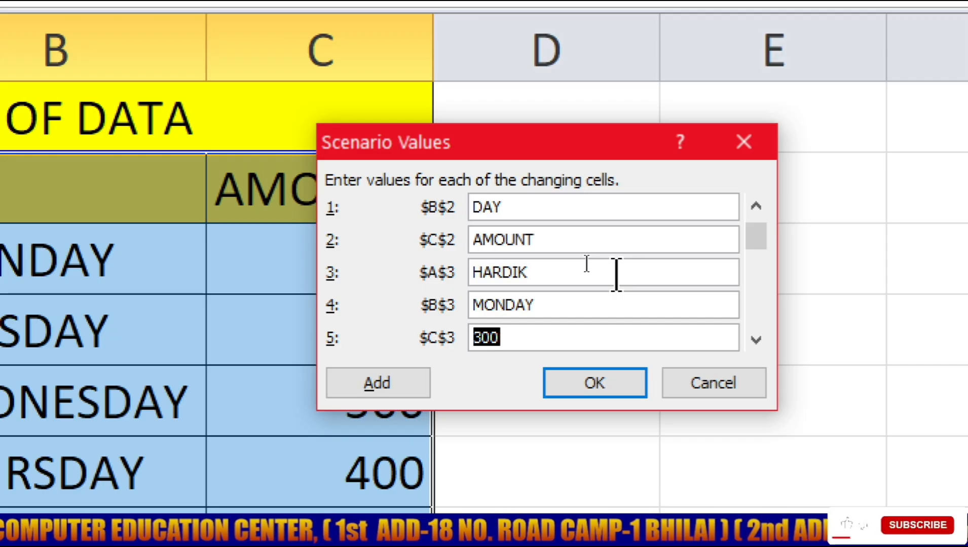
text(600)
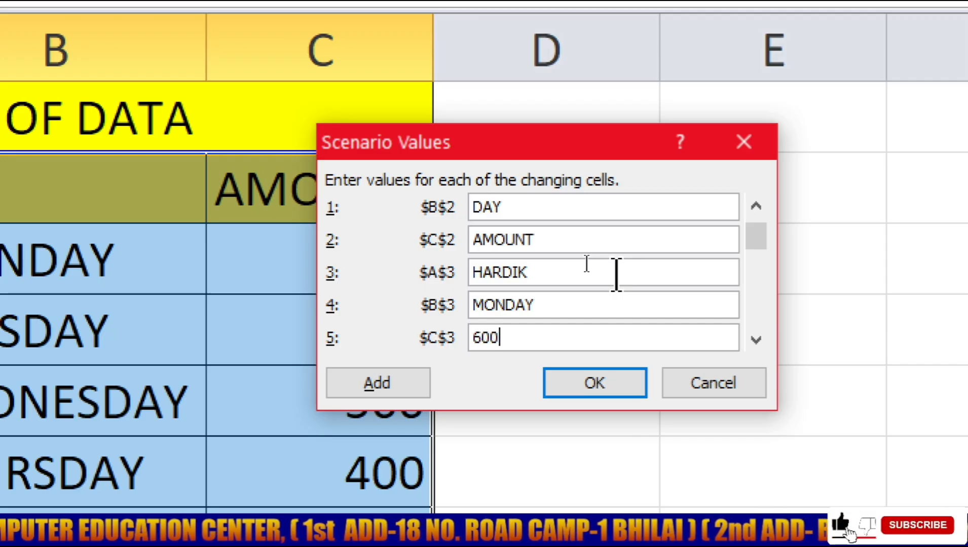
Replace the worker name in A4 with a new one and set the C4 amount to 500 in the scenario values
key(Tab)
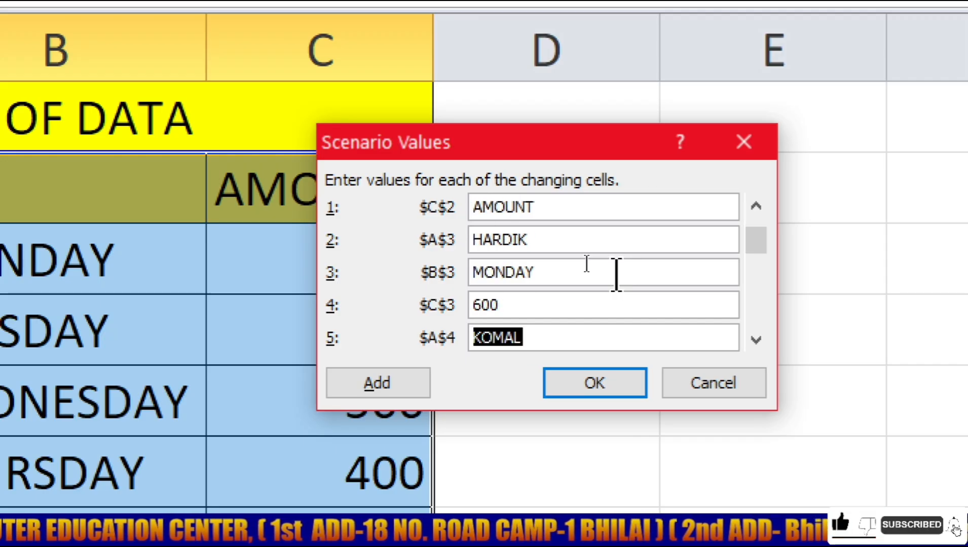
text(K)
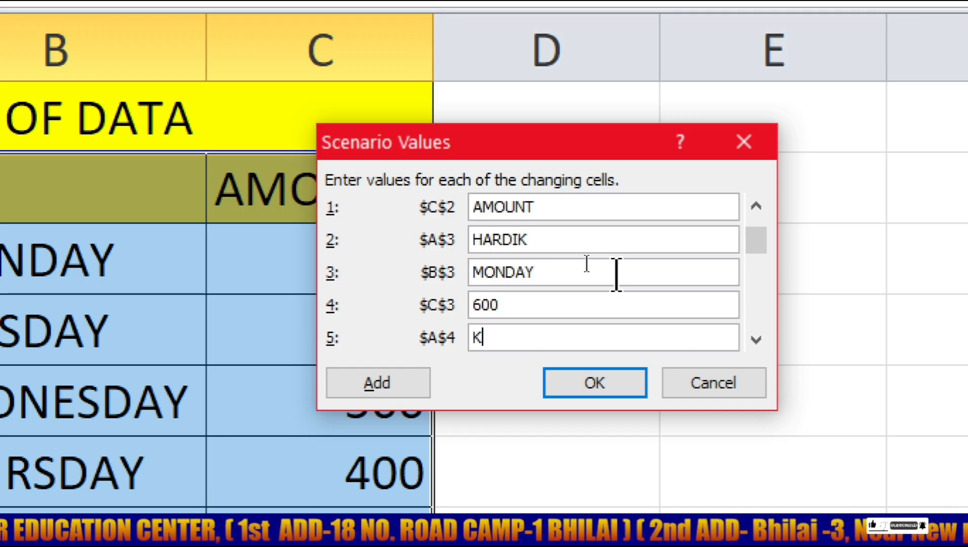
text(ALPAK)
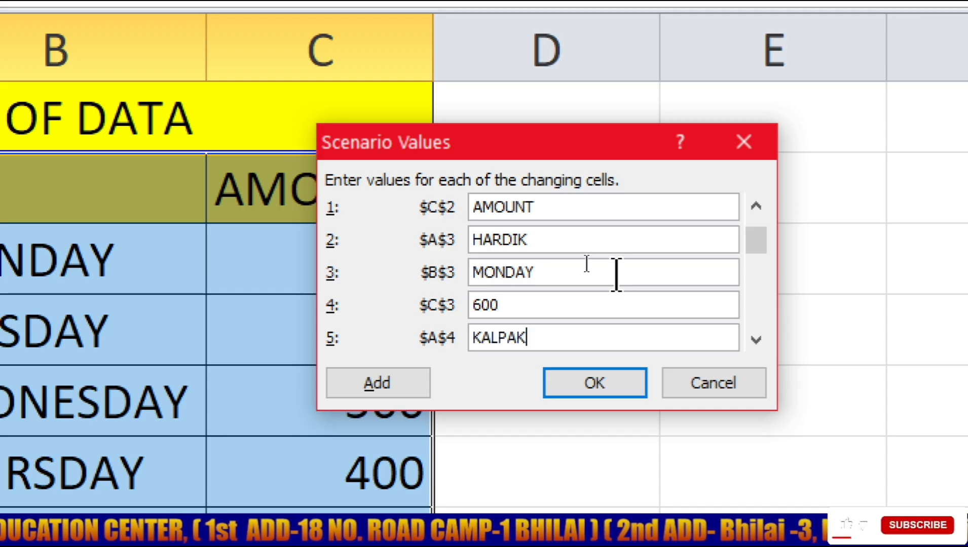
key(BackSpace)
text(NA)
key(Tab)
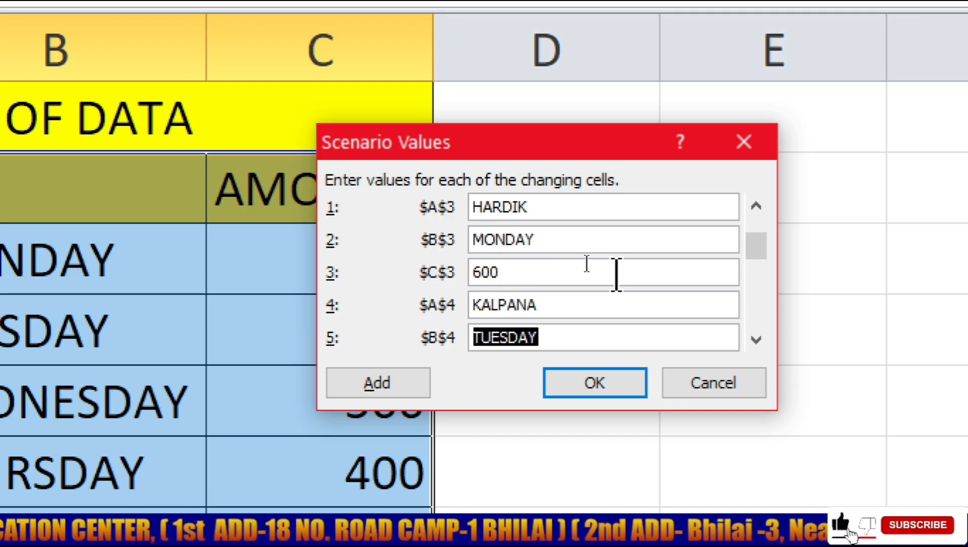
key(Tab)
text(500)
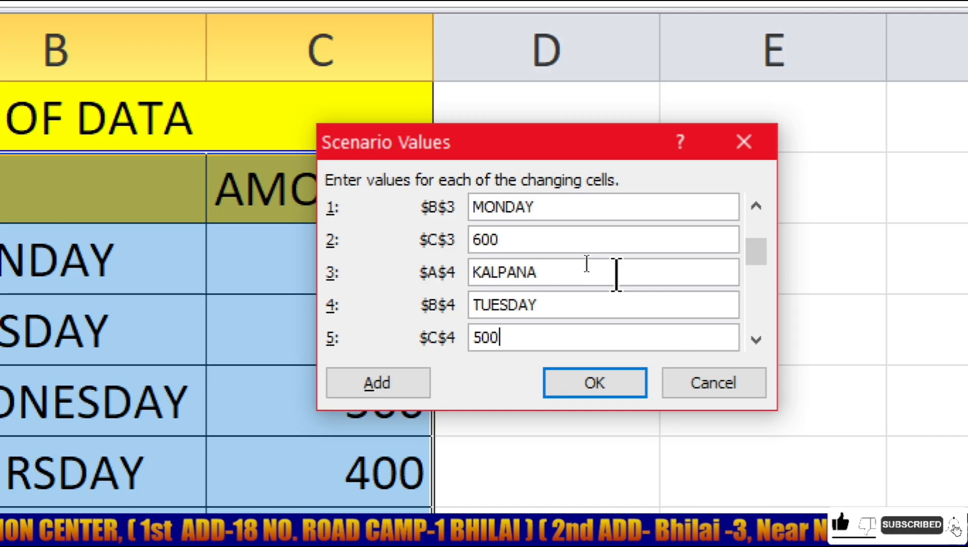
Set the scenario amounts to 700 for C5 and 230 for C6
key(Tab)
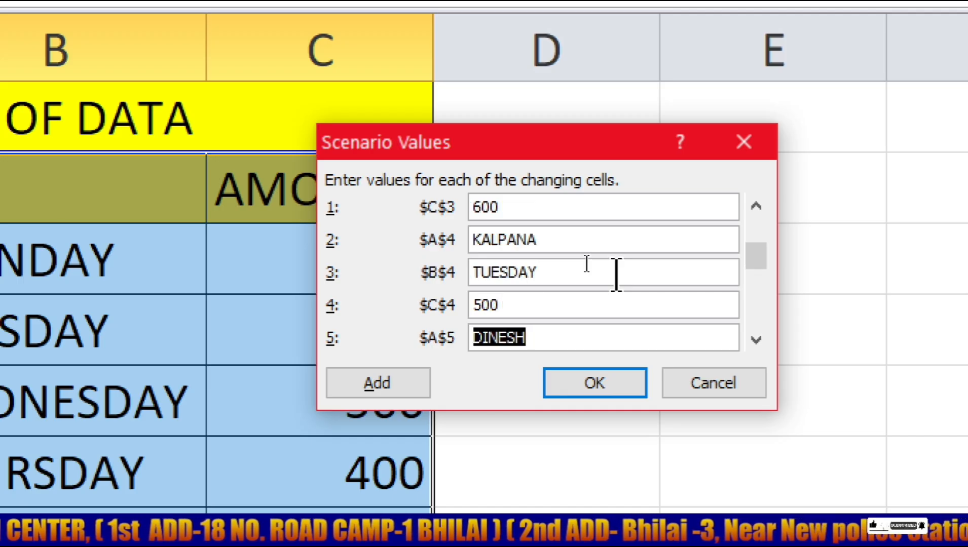
key(Tab)
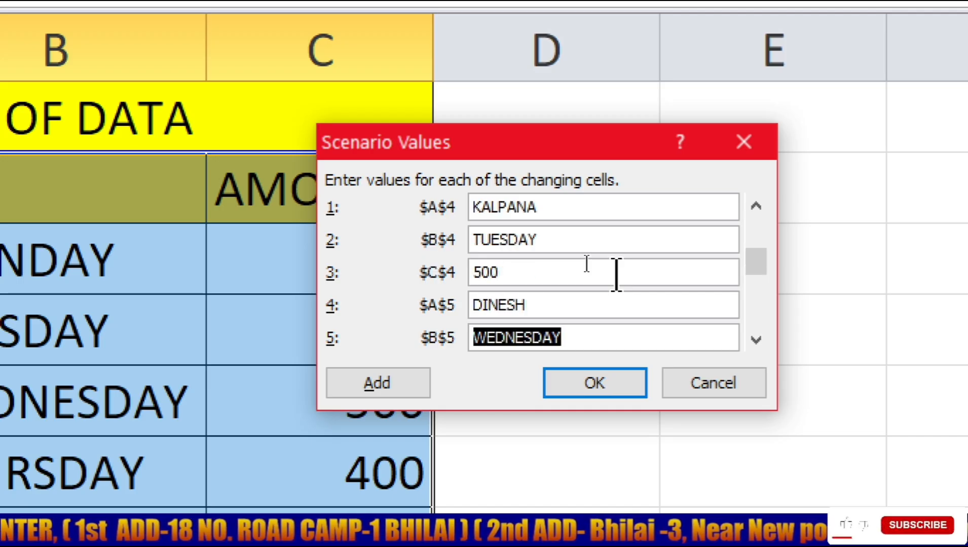
key(Tab)
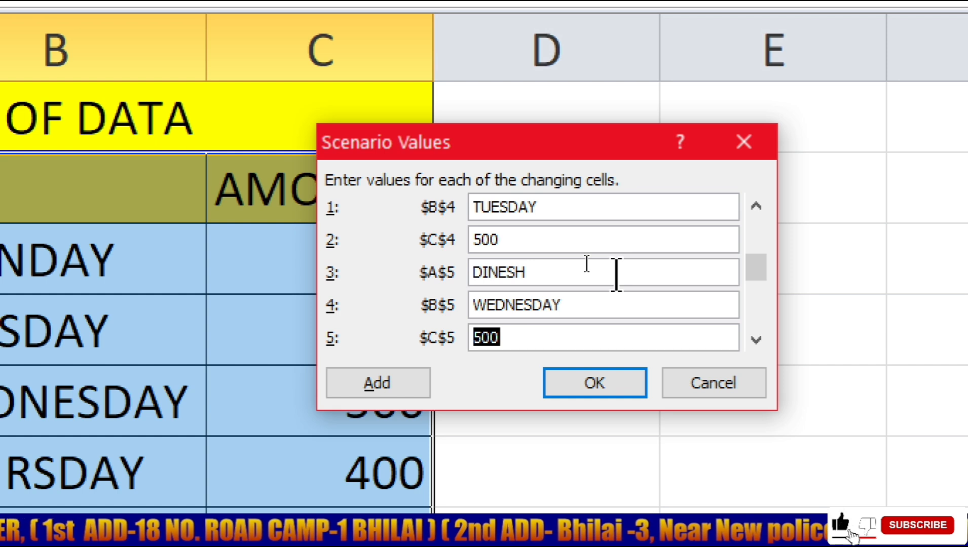
text(700)
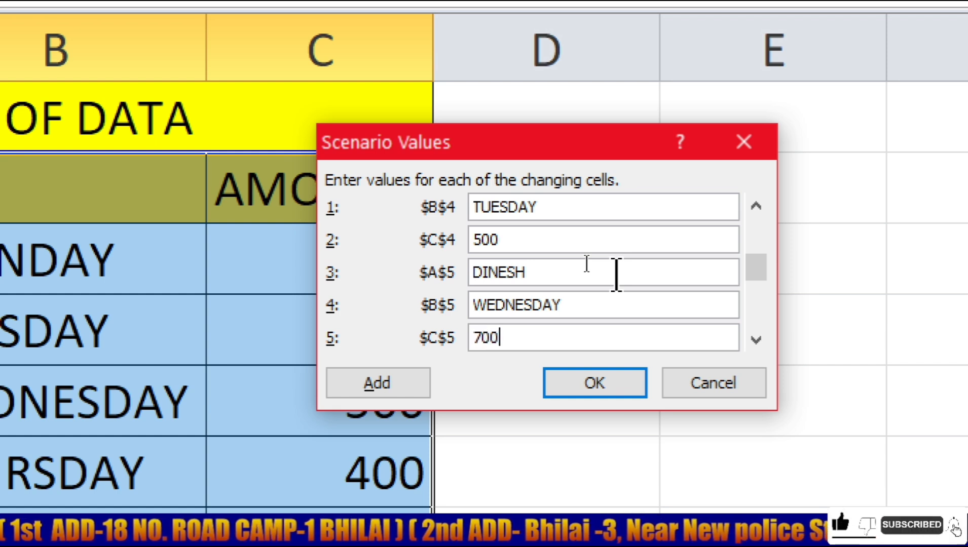
key(Tab)
key(Tab)
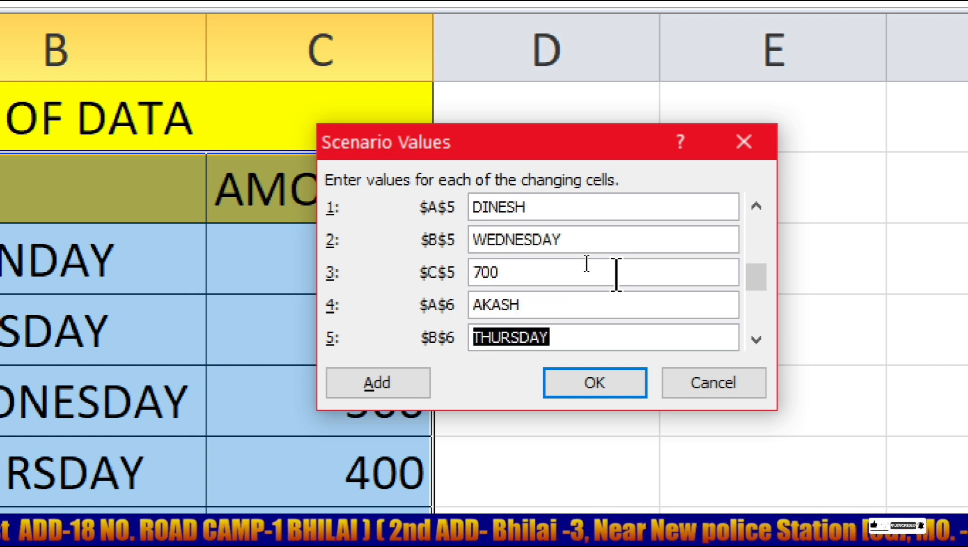
key(Tab)
text(2)
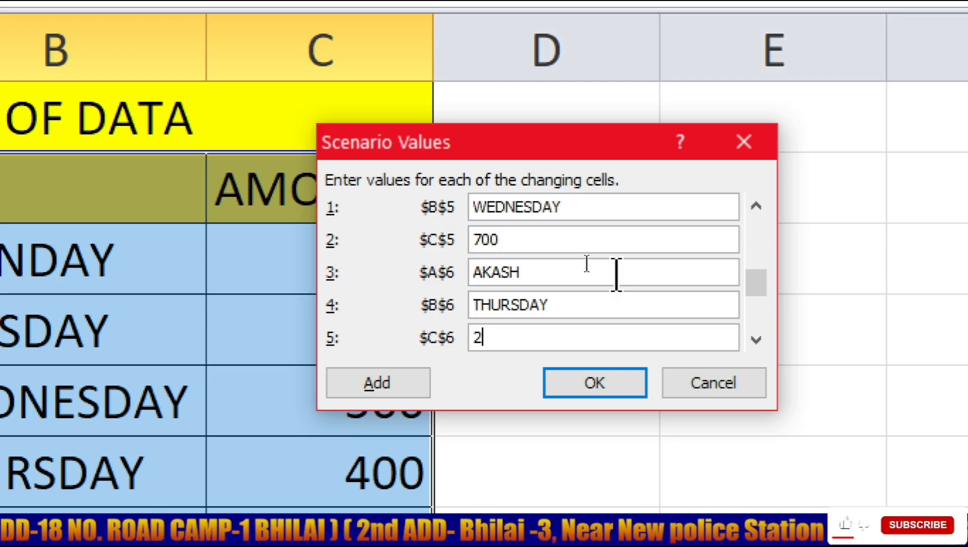
text(30)
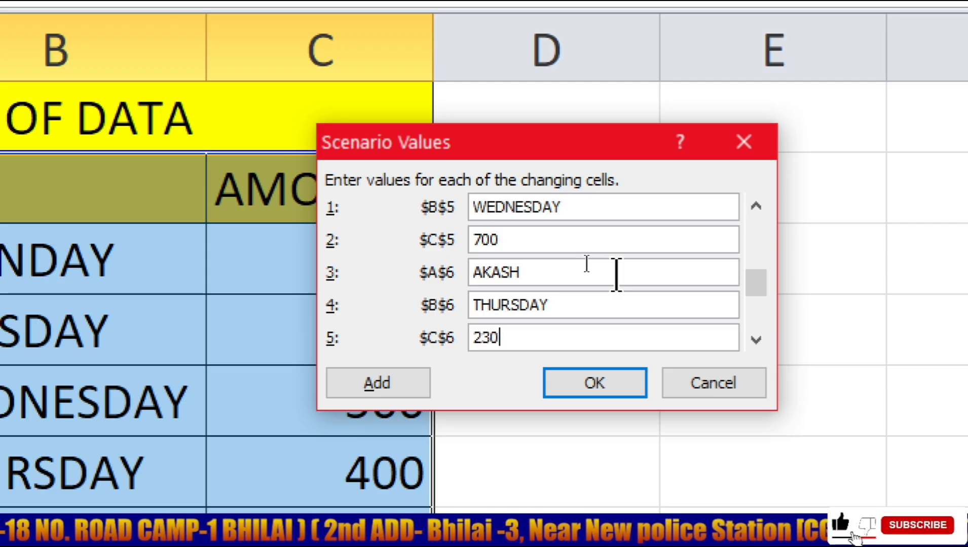
Change the scenario's B7 value to FRIDAY(A) and set the C7 amount to 000
key(Tab)
key(Tab)
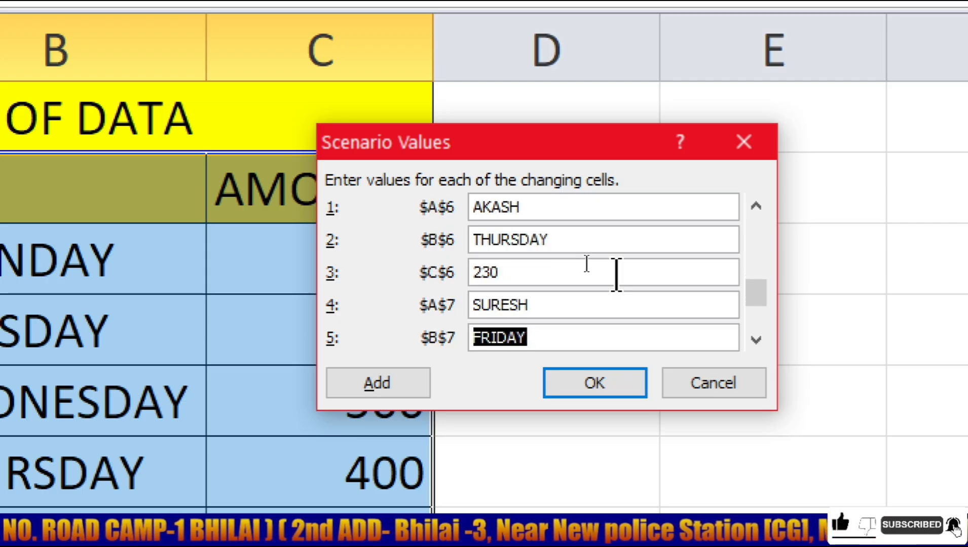
click(540, 337)
text(()
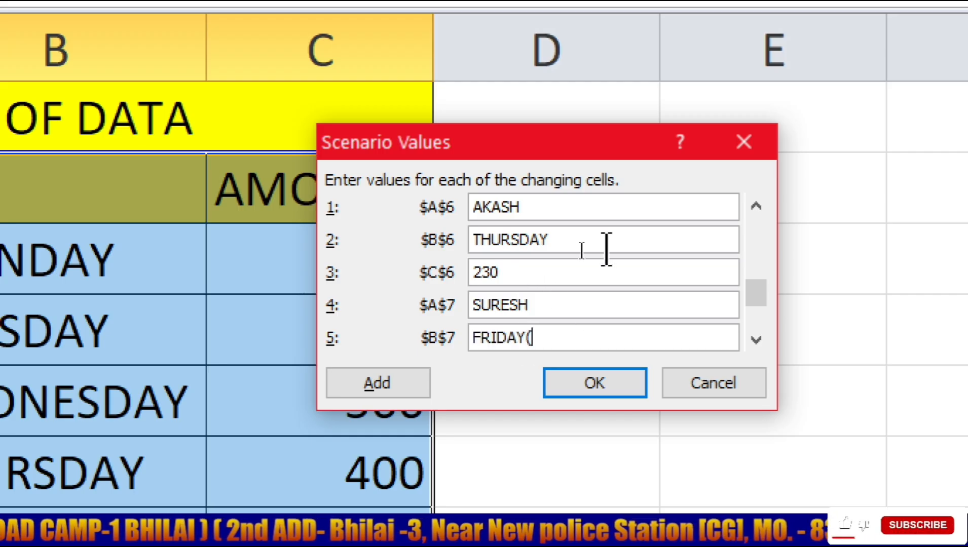
text(a)
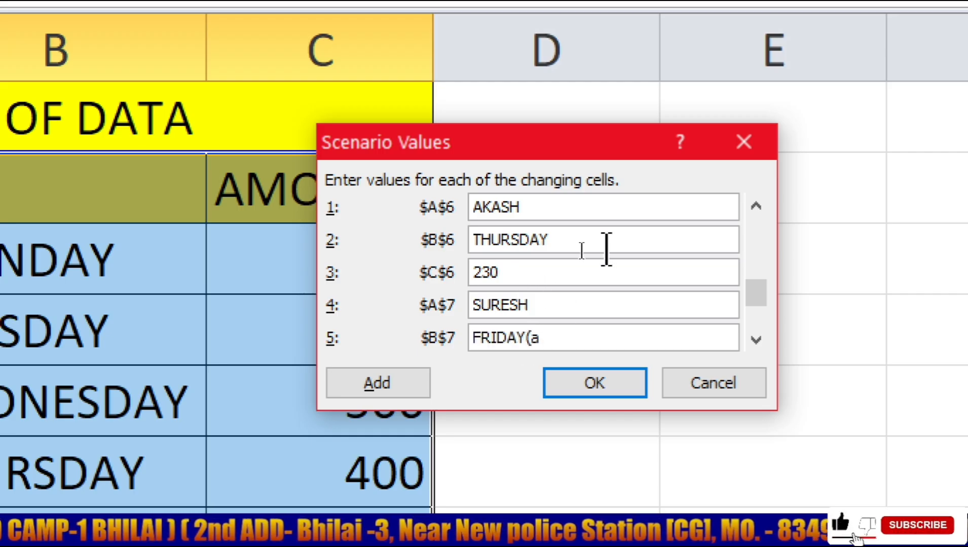
key(BackSpace)
text(A))
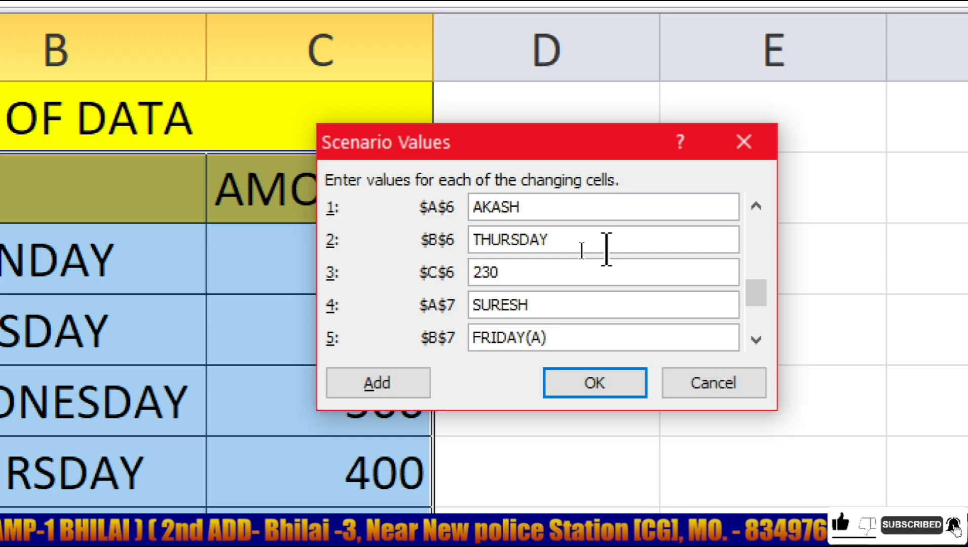
key(Tab)
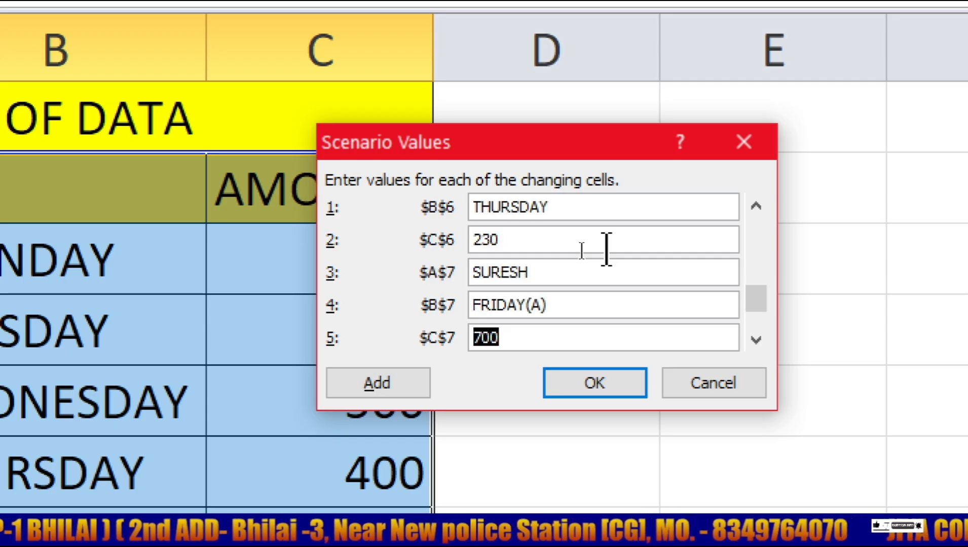
text(000)
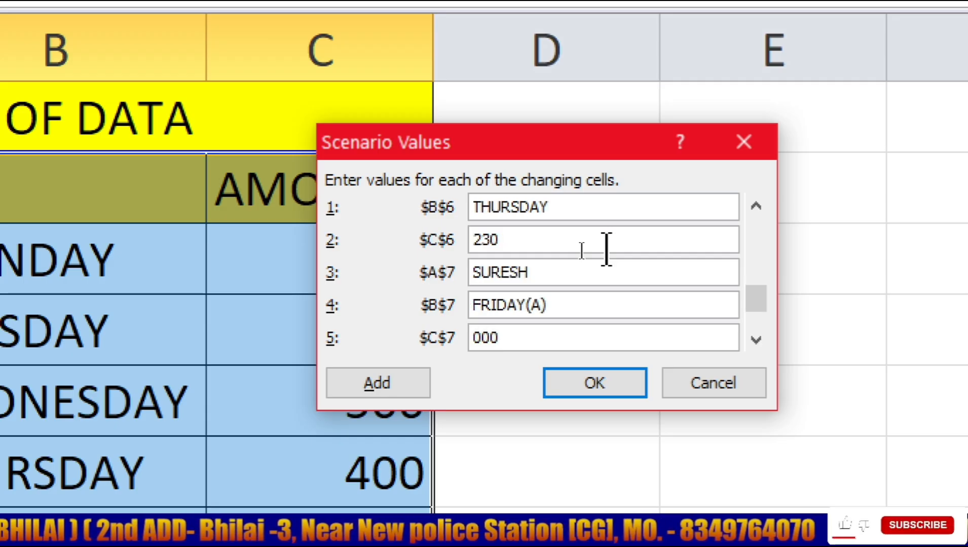
key(Tab)
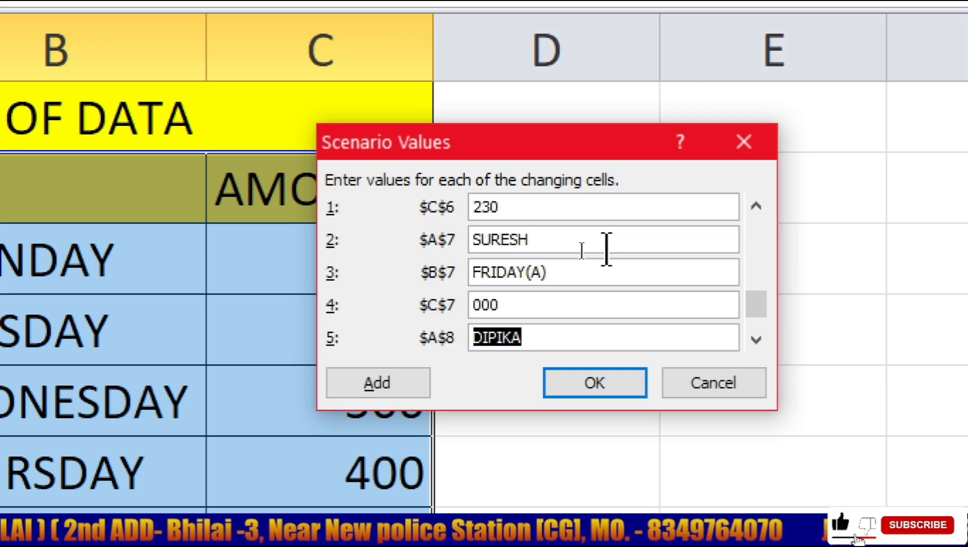
Replace the worker name in A8 with a new one and set the C8 amount to 300 in the scenario values
text(RAM)
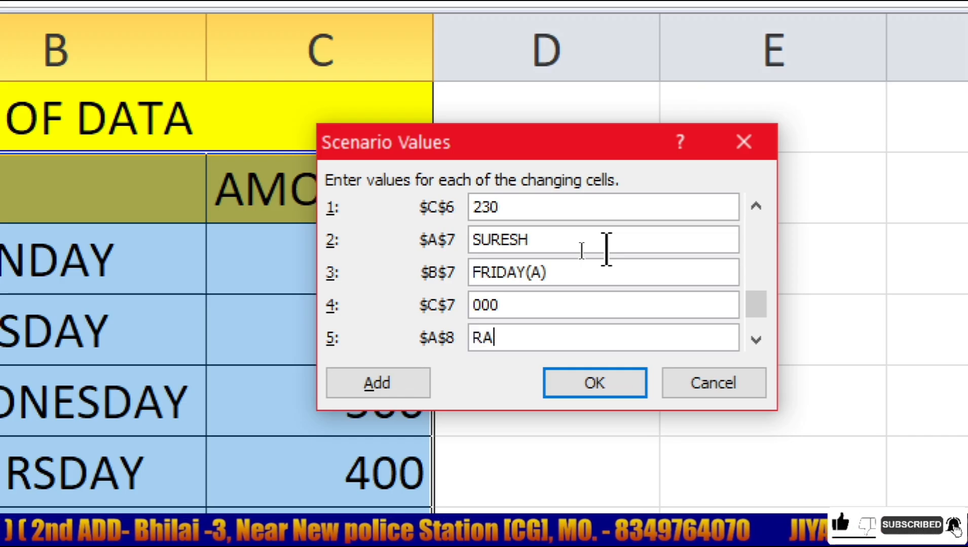
key(Tab)
key(Tab)
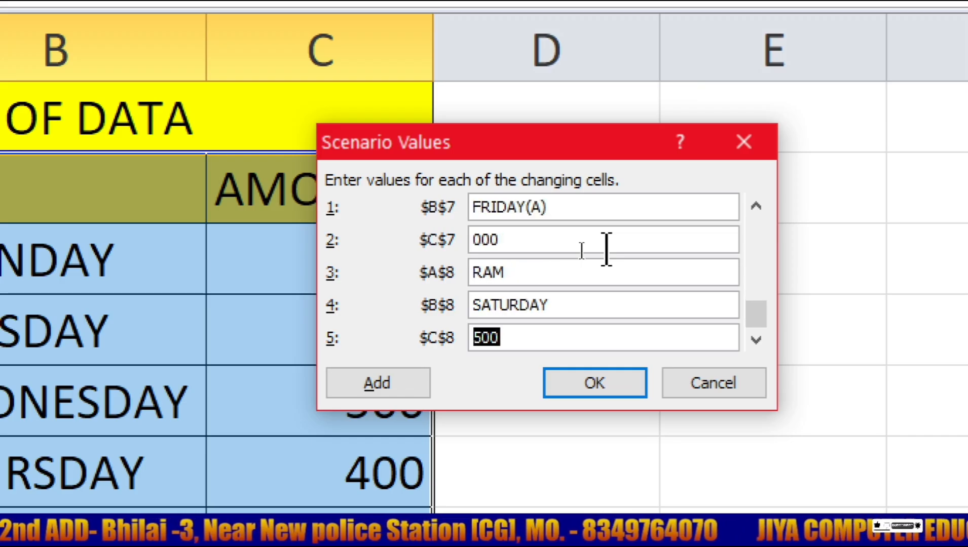
text(300)
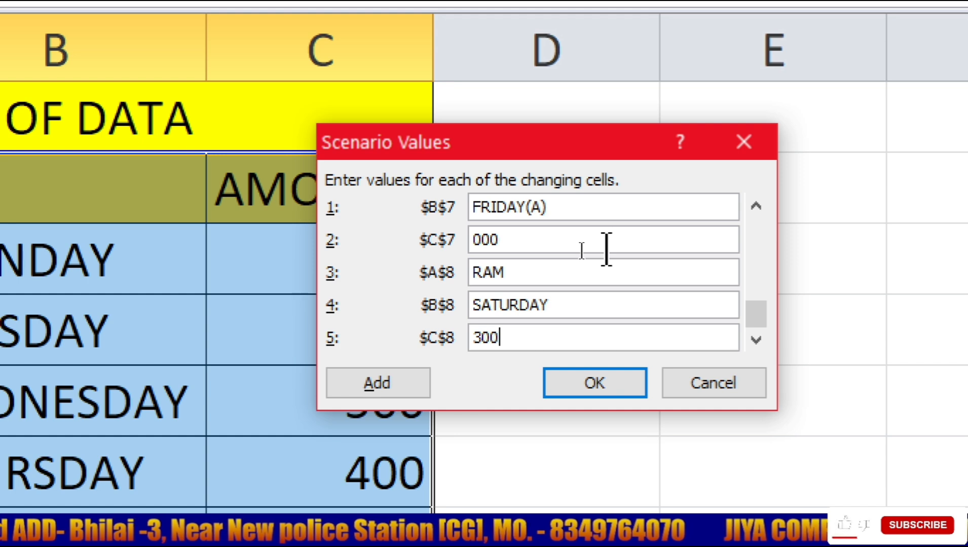
key(Tab)
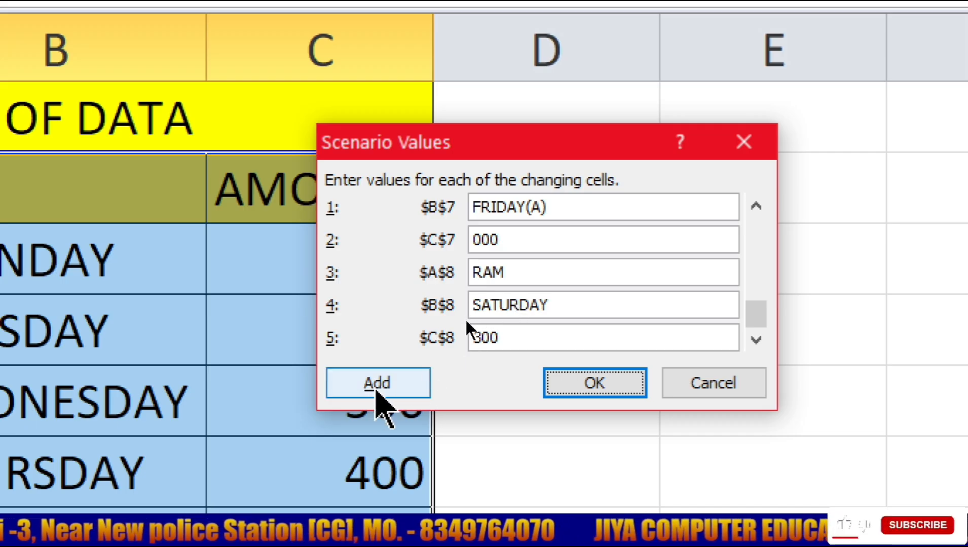
Add another scenario named 3RD WEEK OF DATA for the changing cells A2:C8
click(378, 391)
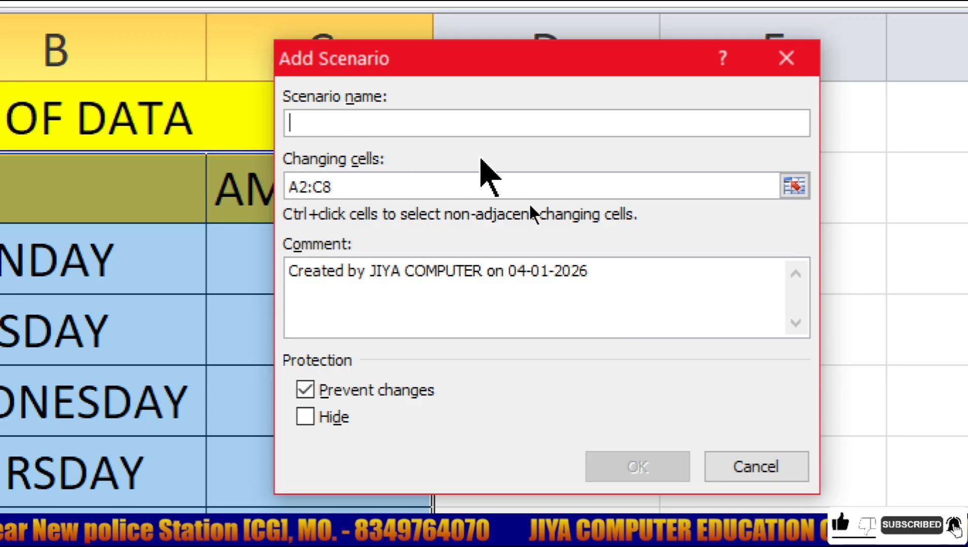
text(3RD)
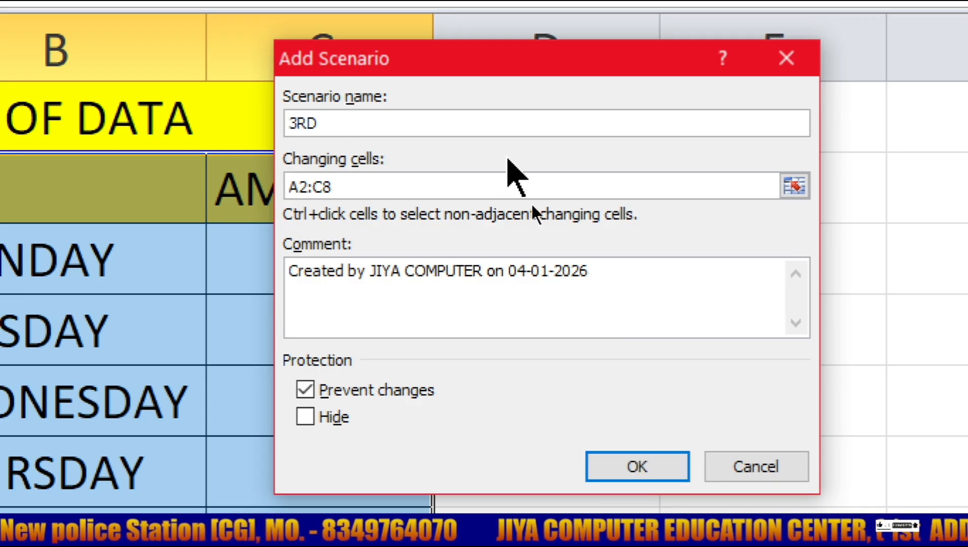
text( WEEK )
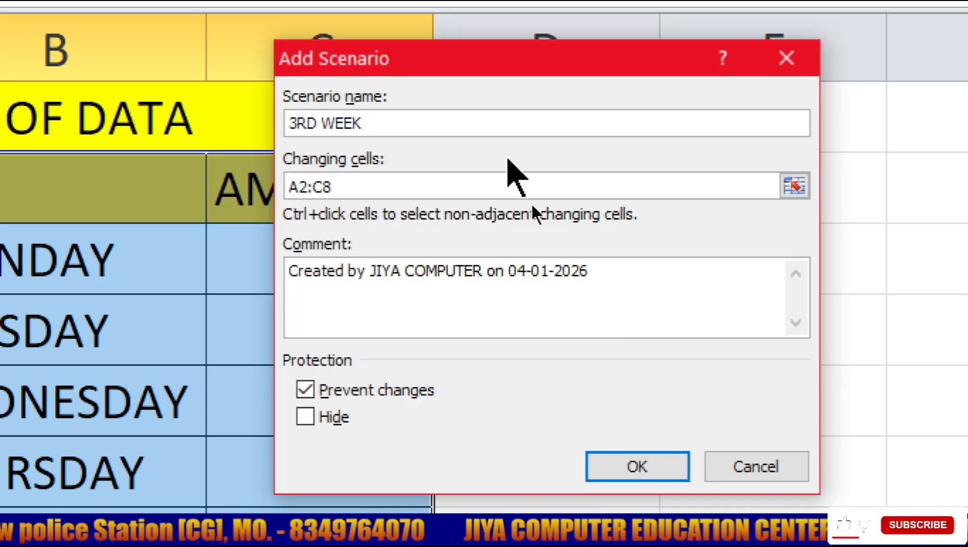
text(OF DATA)
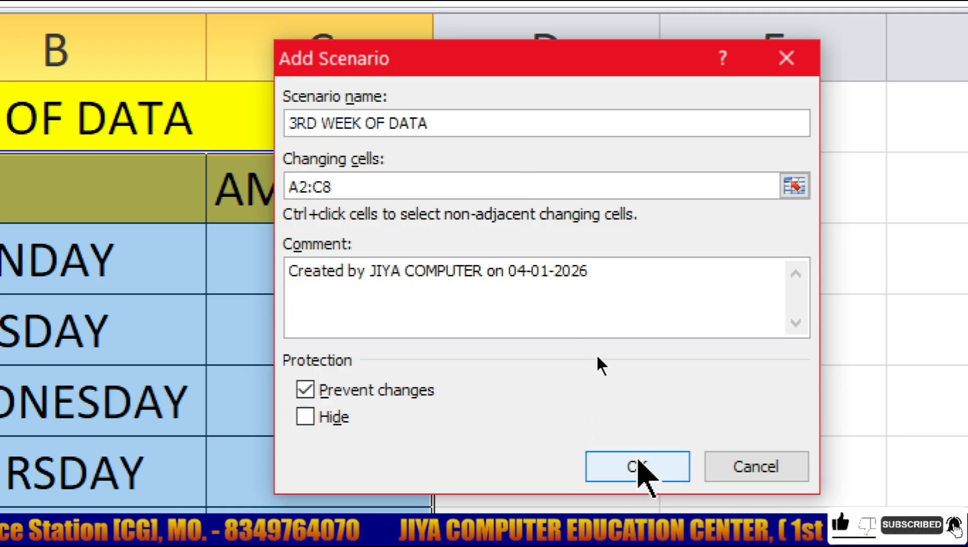
click(639, 462)
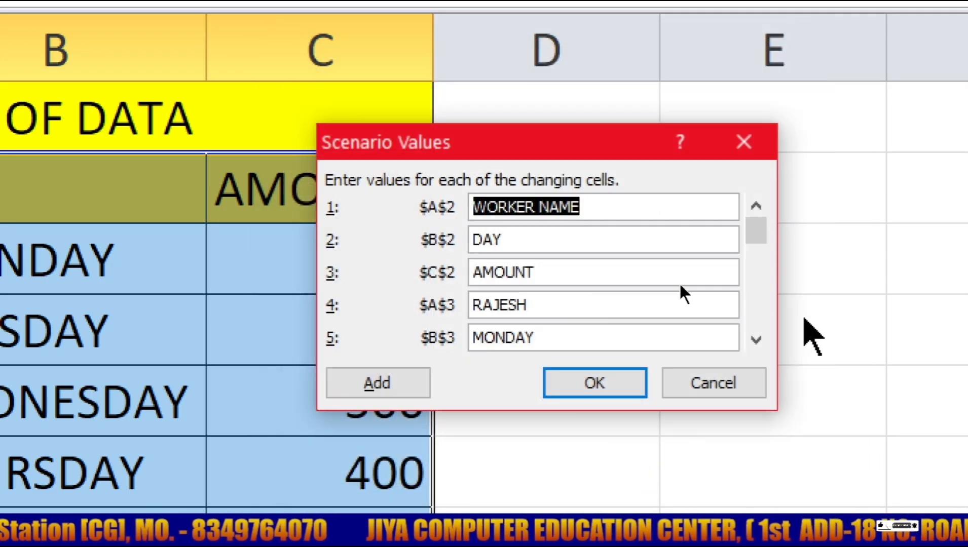
Set the third-week scenario amounts to 200 for C3 and 500 for C4
key(Tab)
key(Tab)
key(Tab)
key(Tab)
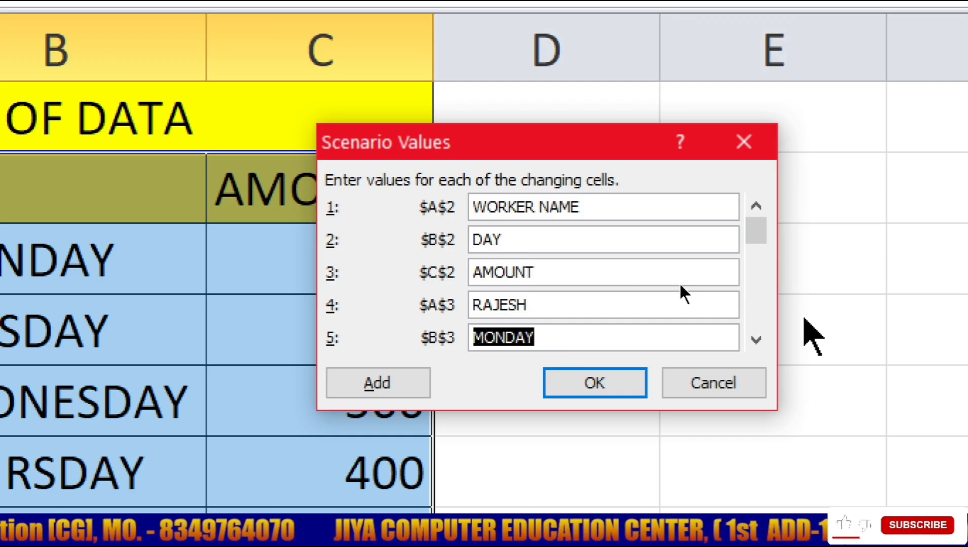
key(Tab)
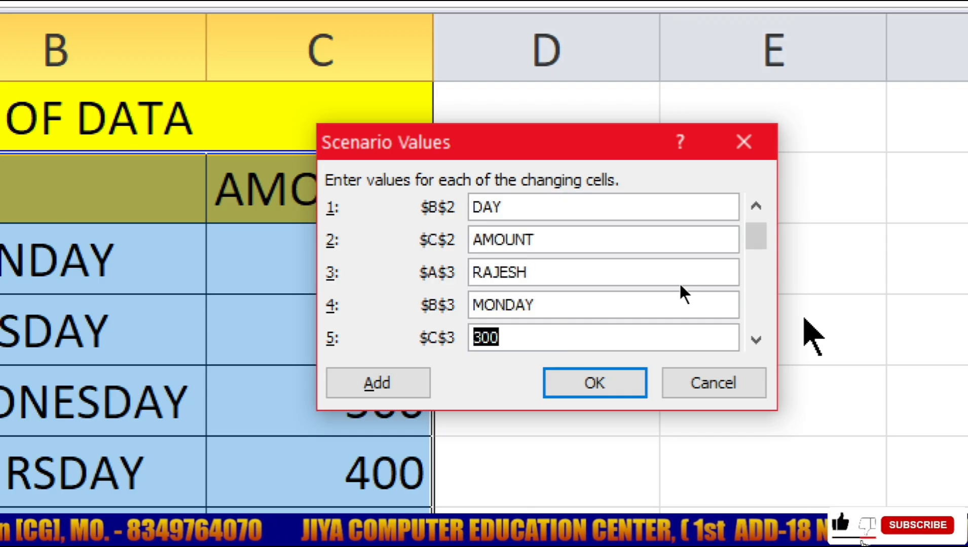
text(200)
key(Tab)
key(Tab)
key(Tab)
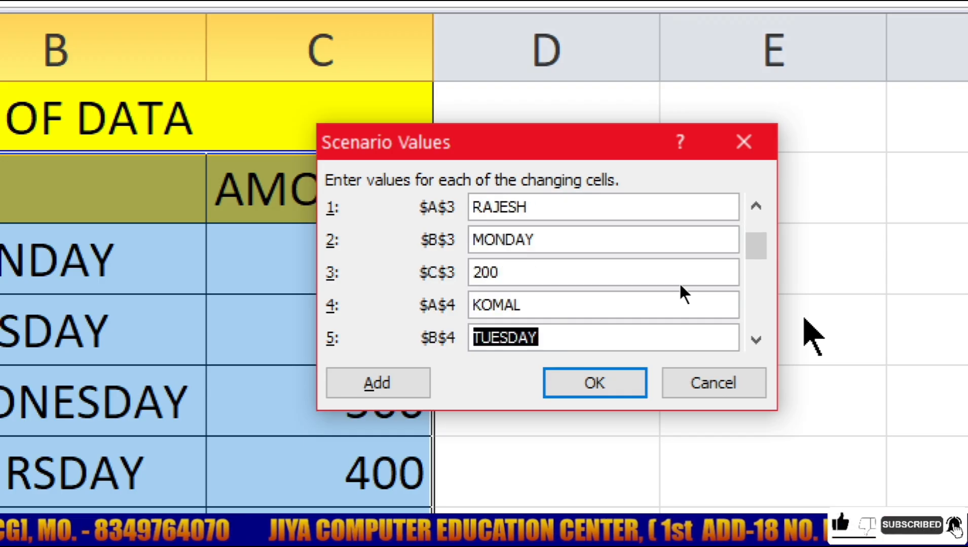
text(500)
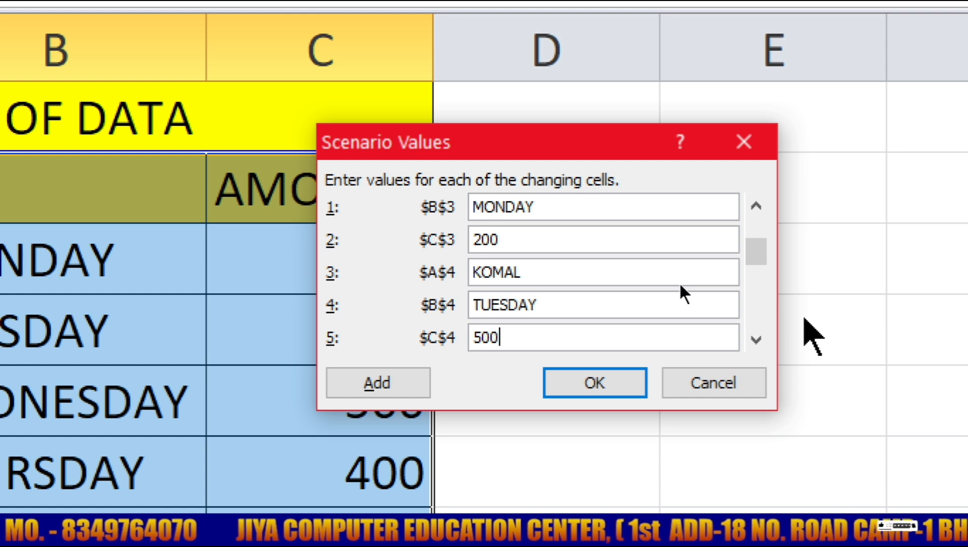
Set the third-week scenario amounts to 760 for C5 and 400 for C6
key(Tab)
key(Tab)
text(760)
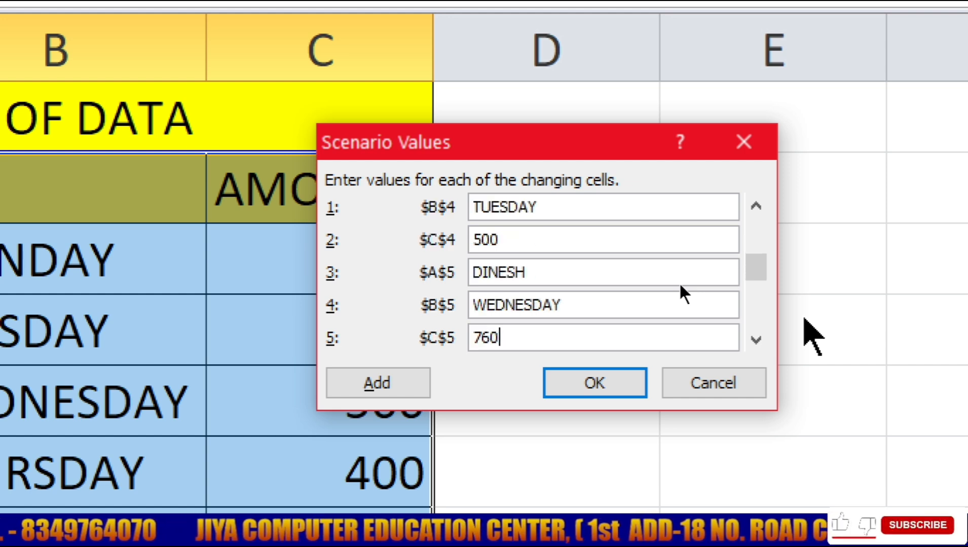
key(Tab)
key(Tab)
key(Tab)
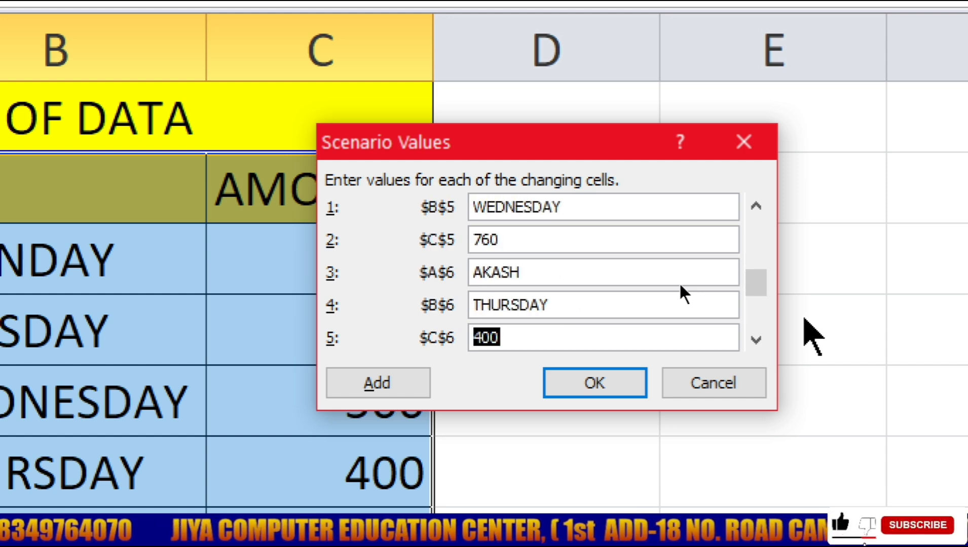
text(400)
key(Tab)
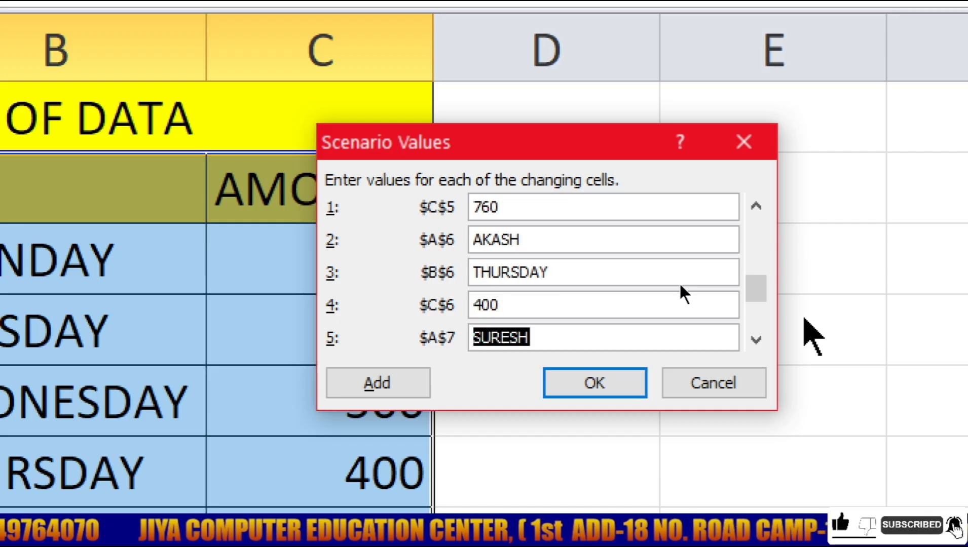
Set the third-week amounts to 100 for C7 and 700 for C8, and accept the scenario values
key(Tab)
key(Tab)
text(100)
key(Tab)
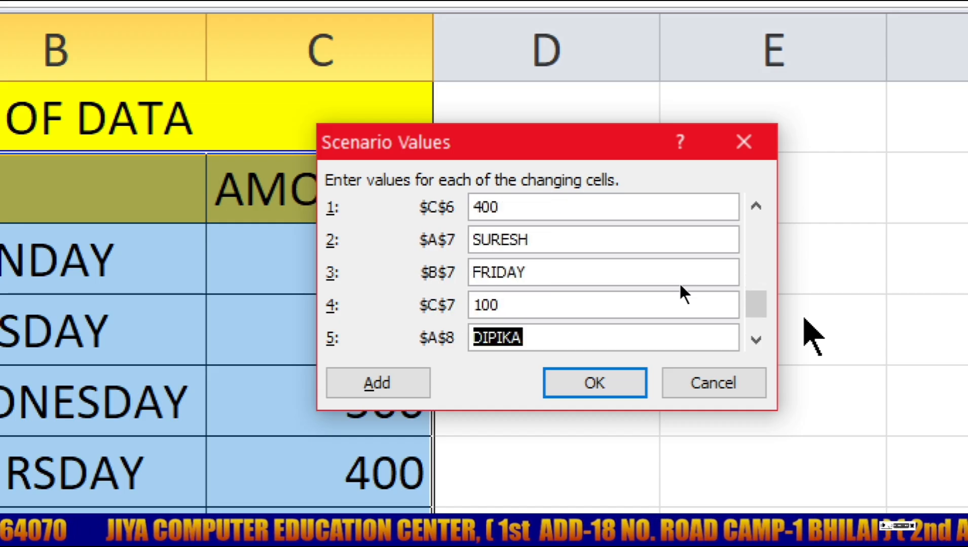
key(Tab)
key(Tab)
text(700)
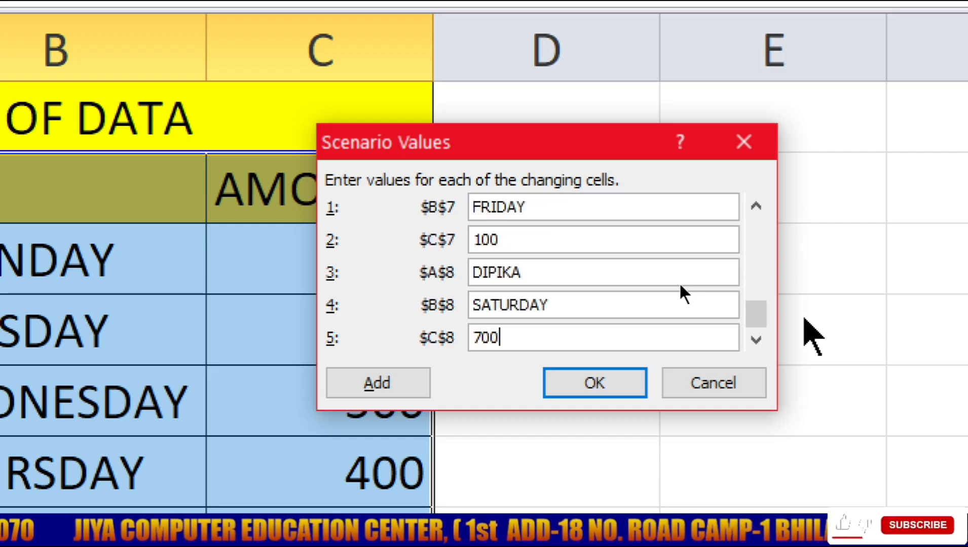
key(Tab)
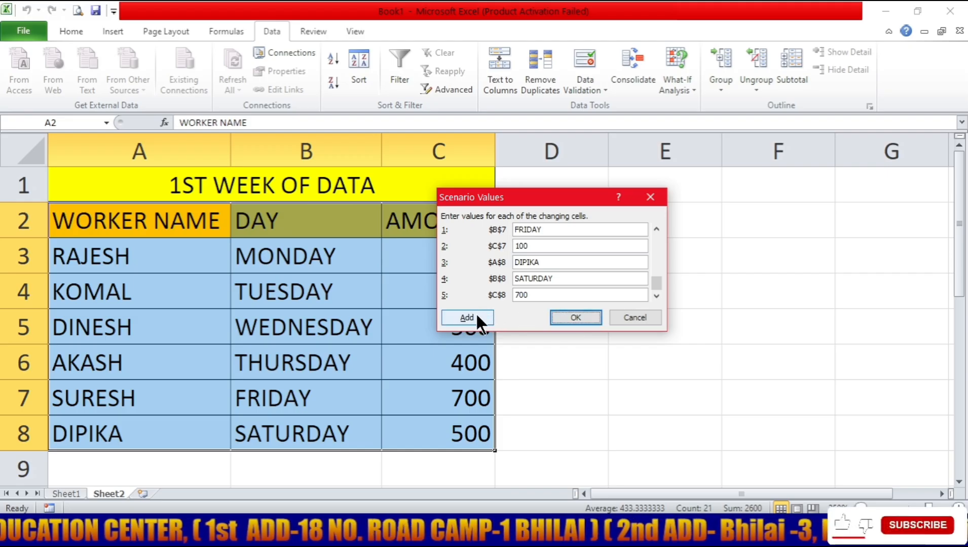
click(573, 317)
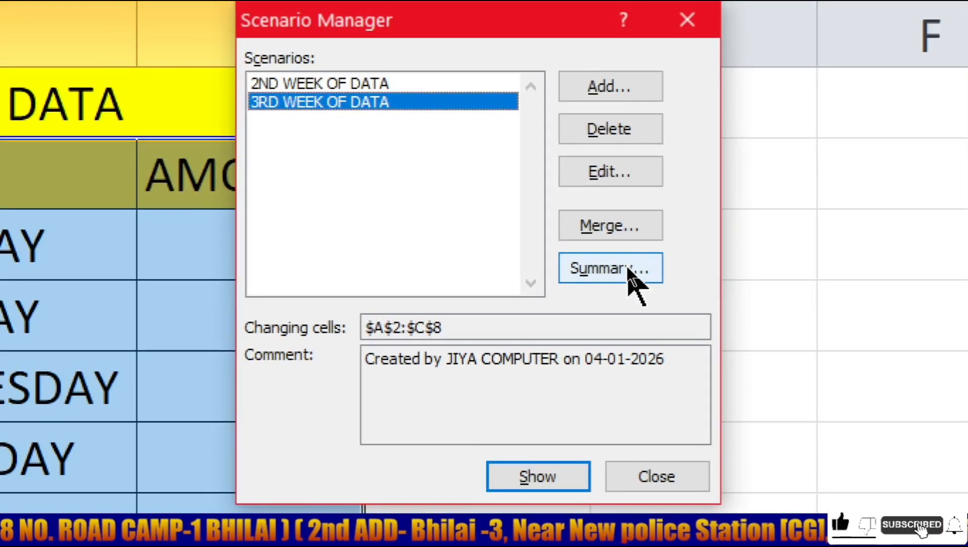
Generate a Scenario summary report of the saved scenarios, leaving the result cells empty
click(626, 266)
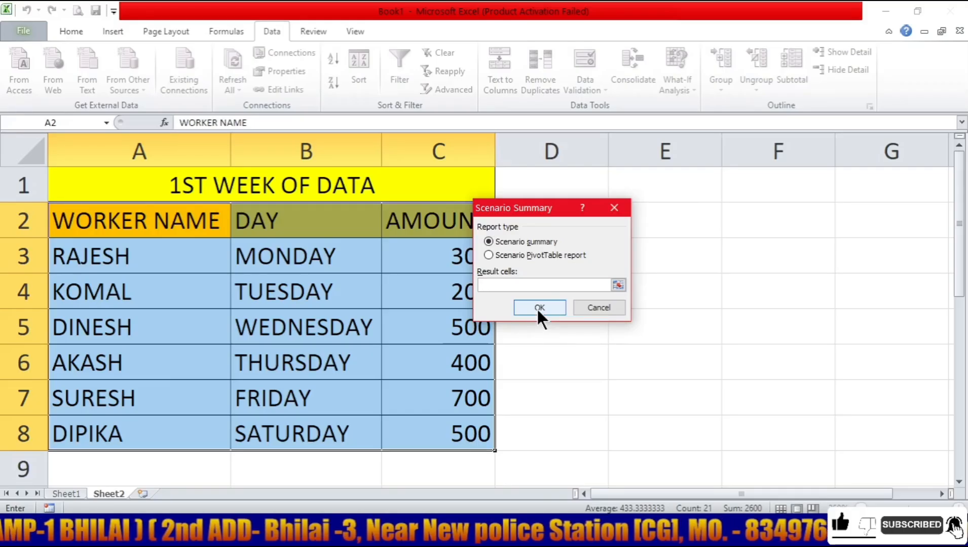
click(538, 307)
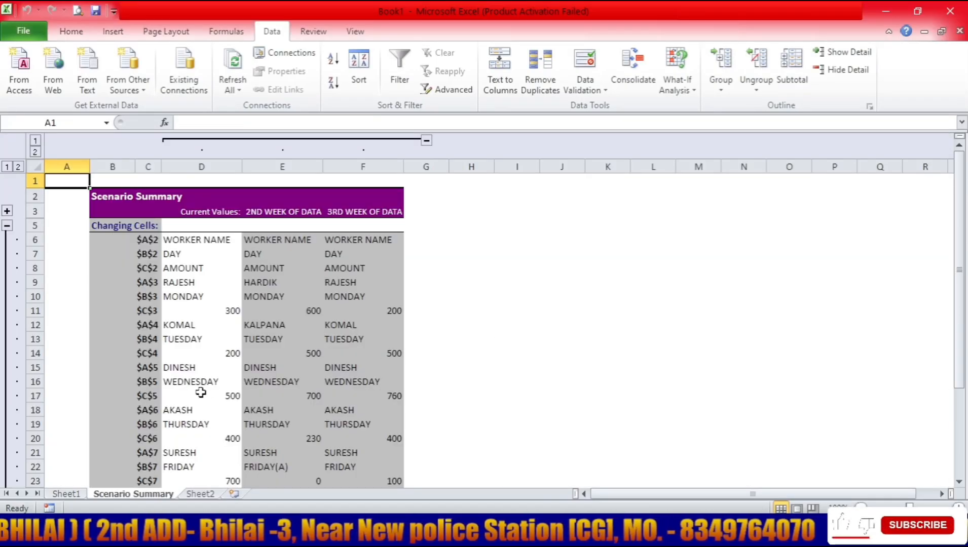
Look through the scenario summary report and check its print preview
scroll(200, 393, up, 2)
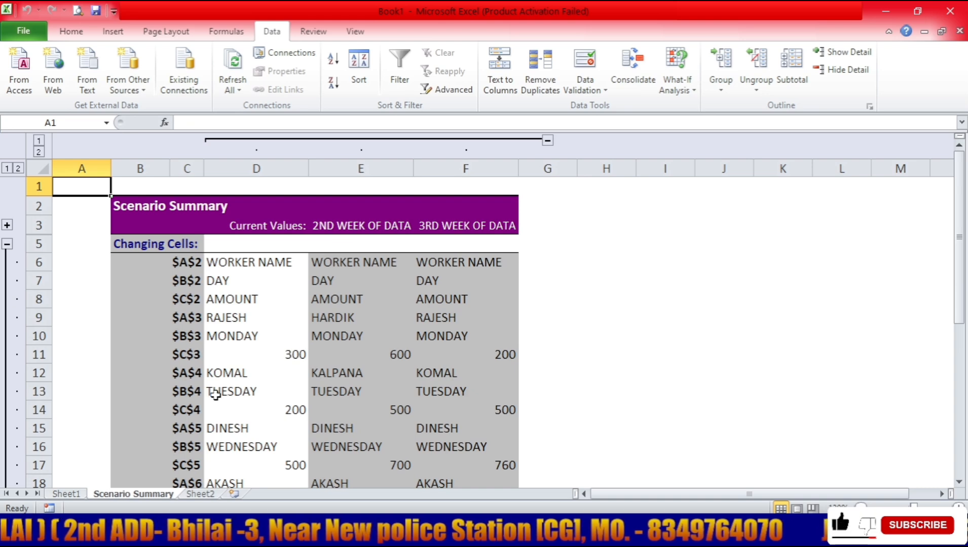
scroll(216, 395, down, 5)
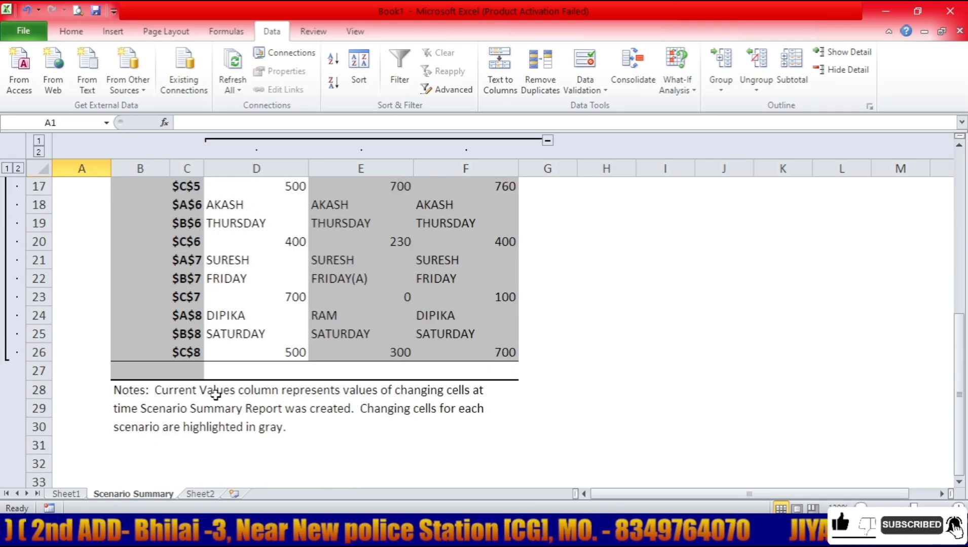
scroll(216, 395, up, 5)
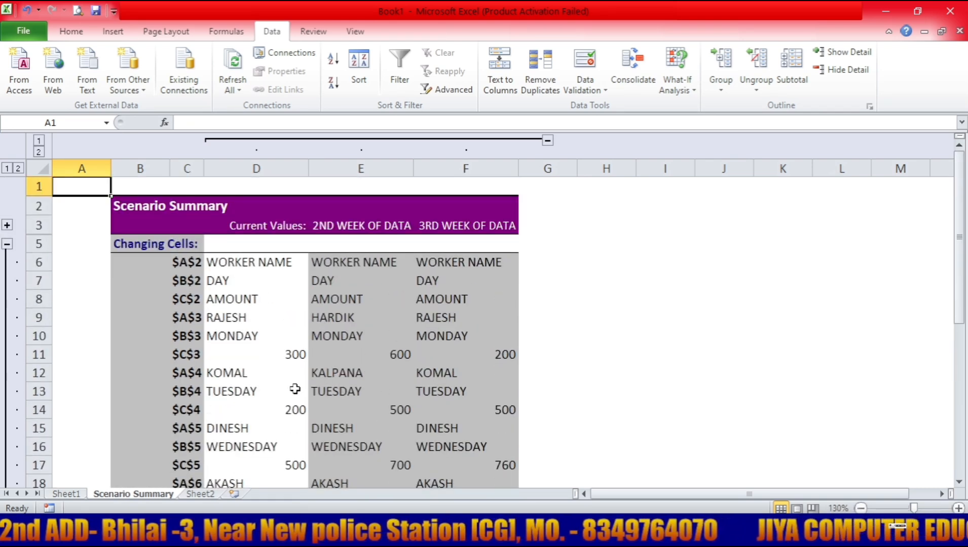
key(ctrl+p)
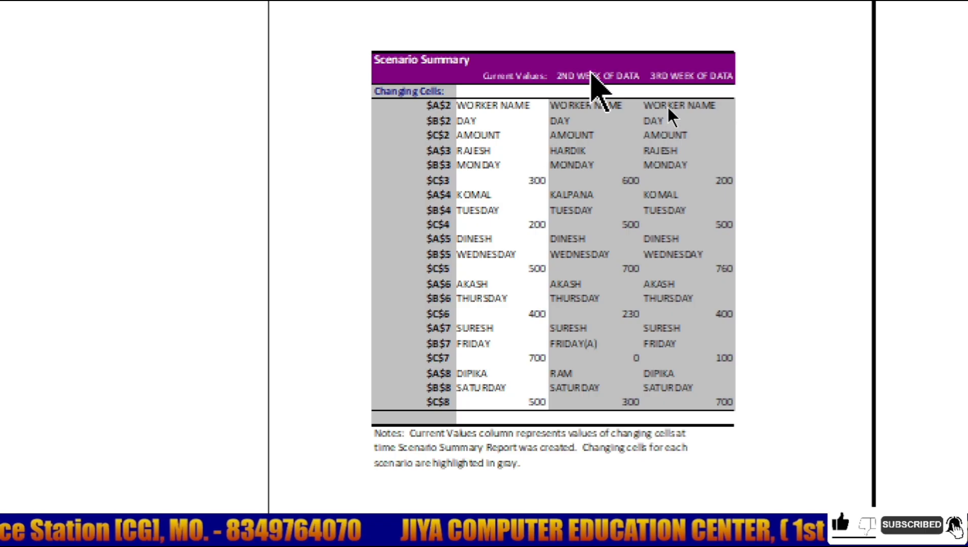
key(Escape)
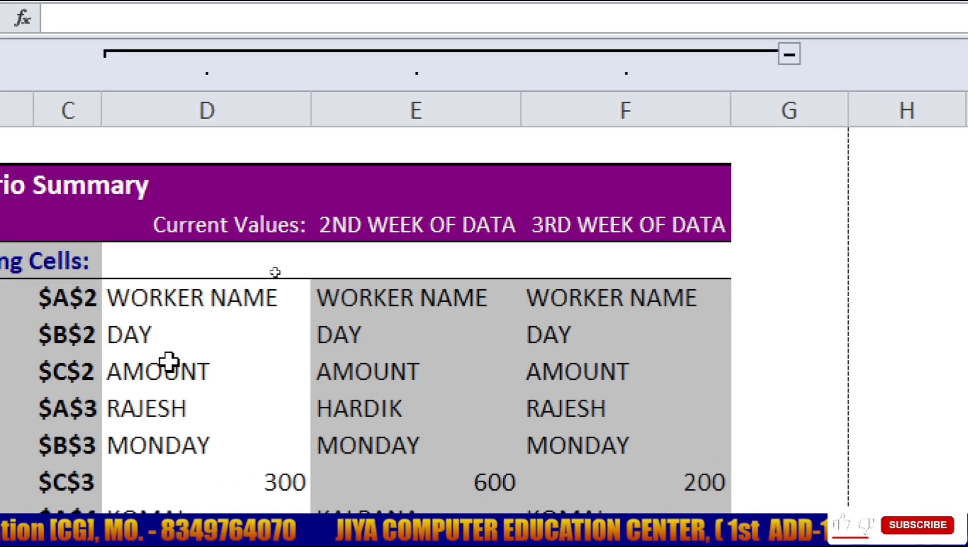
Replace the "Current Values:" column heading in the summary report with 1ST WEEK OF DATA
click(244, 240)
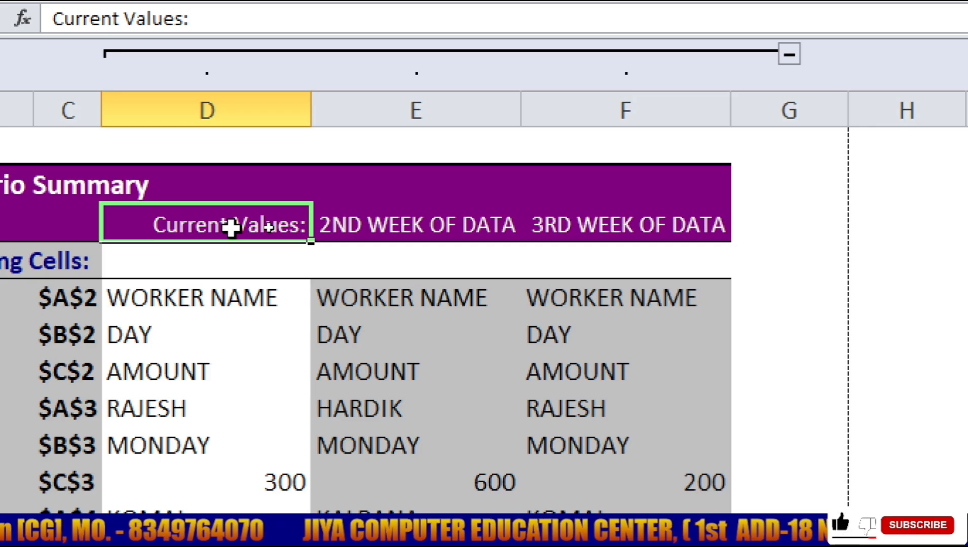
text(1)
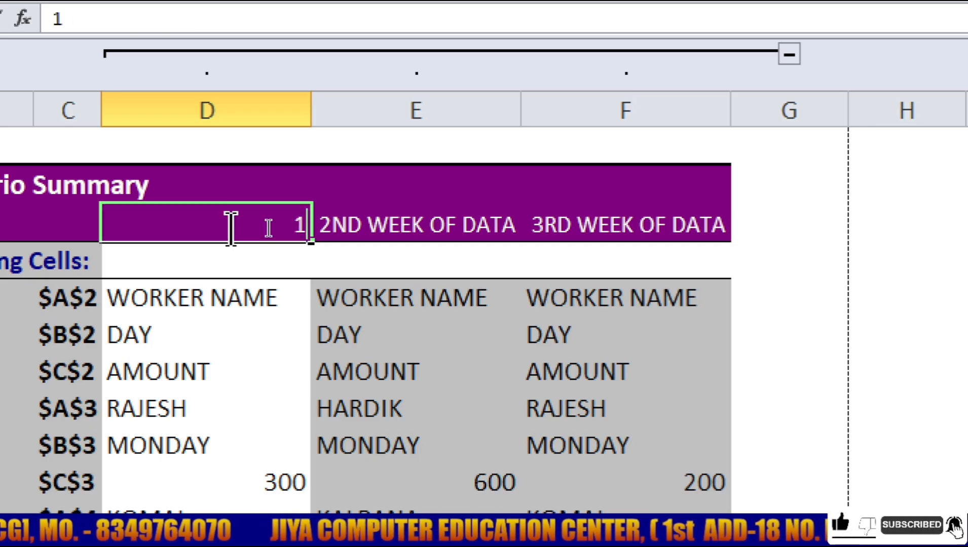
text(ST W)
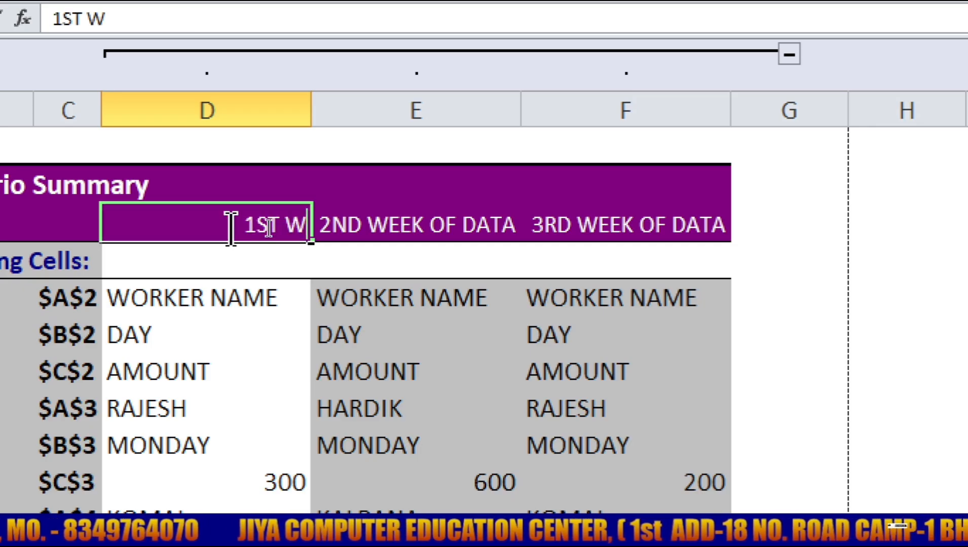
text(EEK)
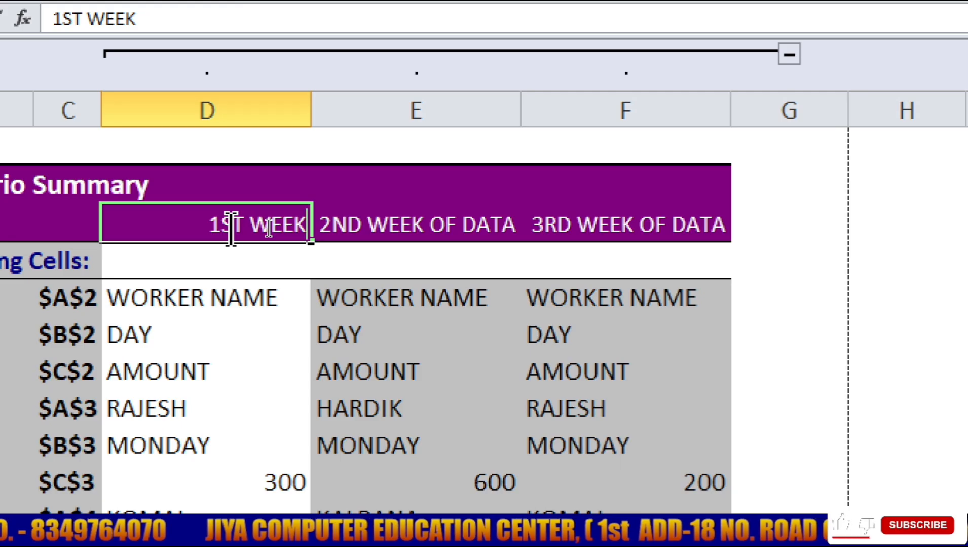
text( OF DATA)
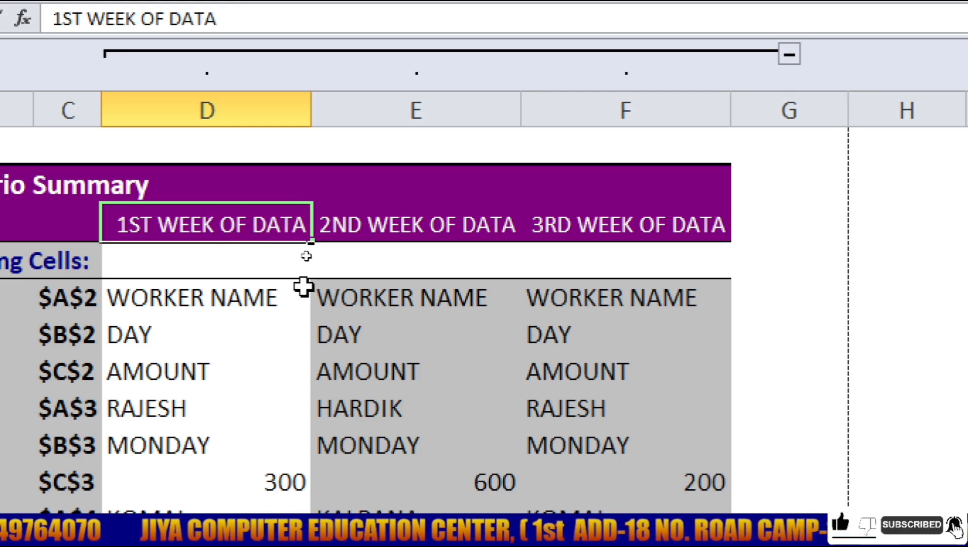
click(331, 285)
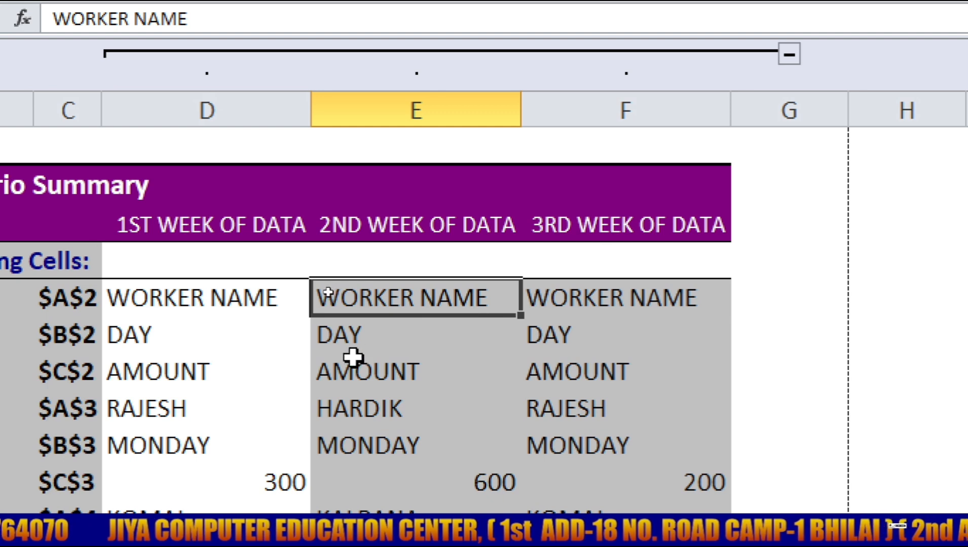
Select the summary entries for A3 to C3 across all three week columns to compare them
scroll(344, 360, down, 2)
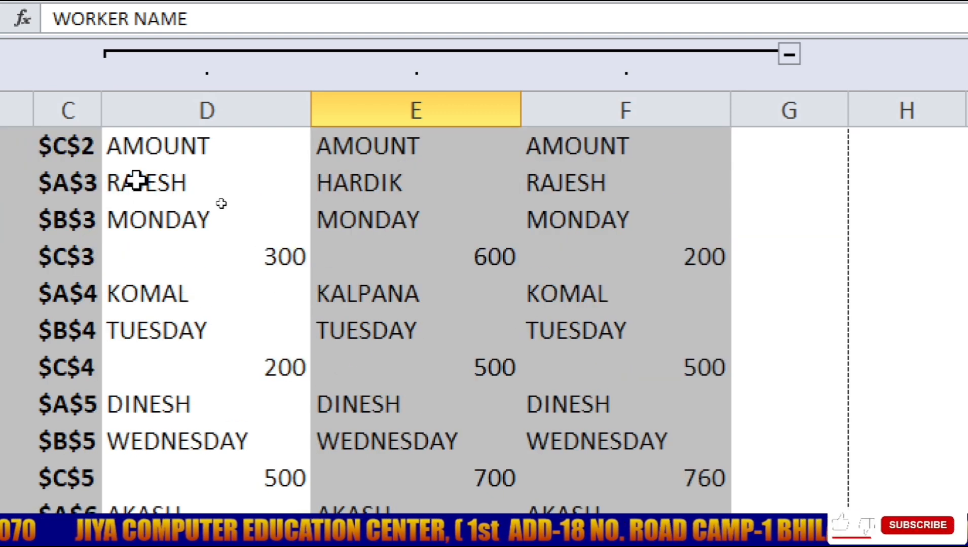
click(172, 193)
drag(176, 198, 588, 247)
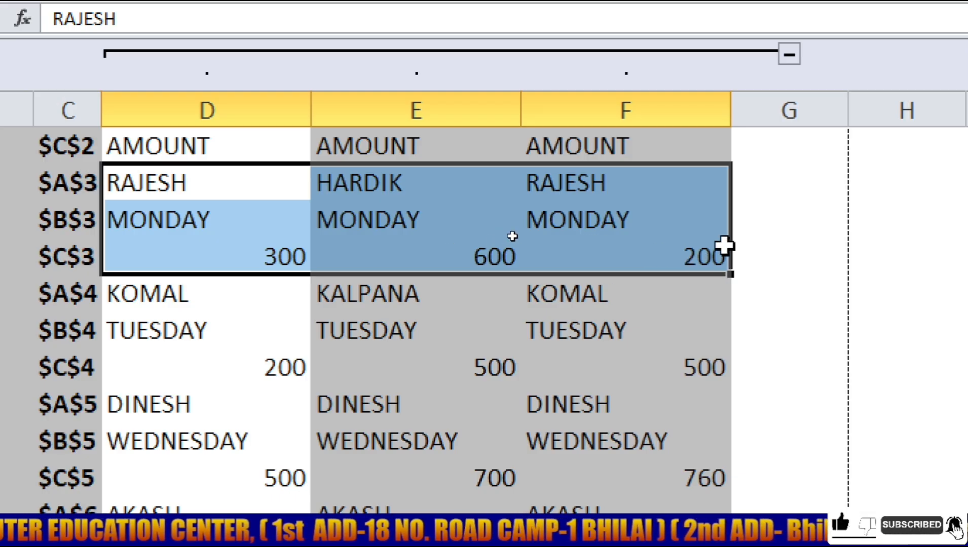
Compare the week columns throughout the scenario summary report and check its print preview
scroll(640, 253, up, 1)
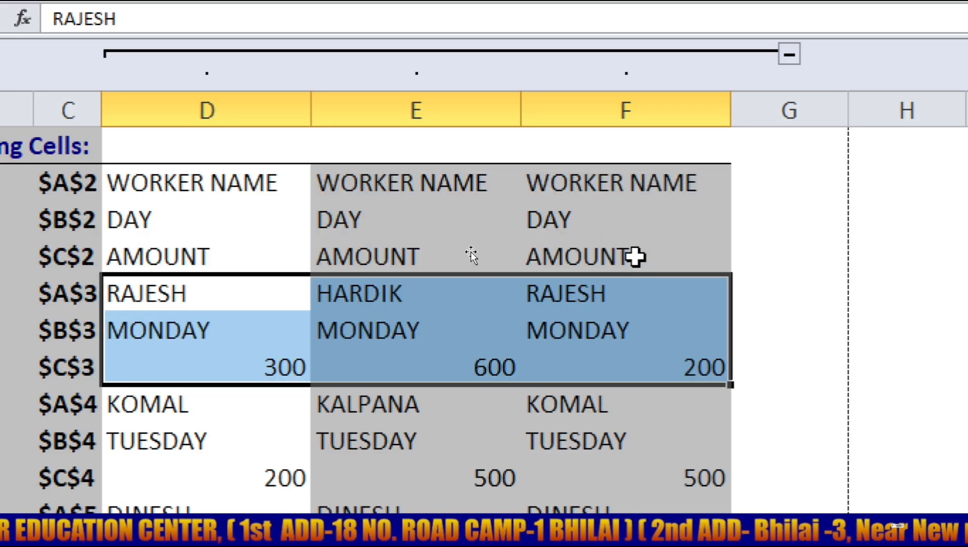
scroll(583, 264, up, 1)
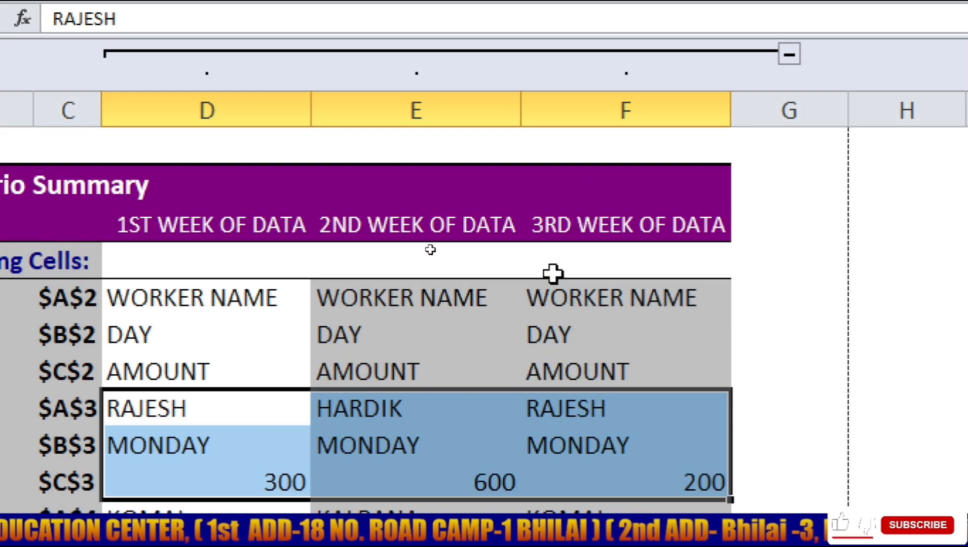
scroll(555, 274, down, 2)
scroll(545, 288, down, 1)
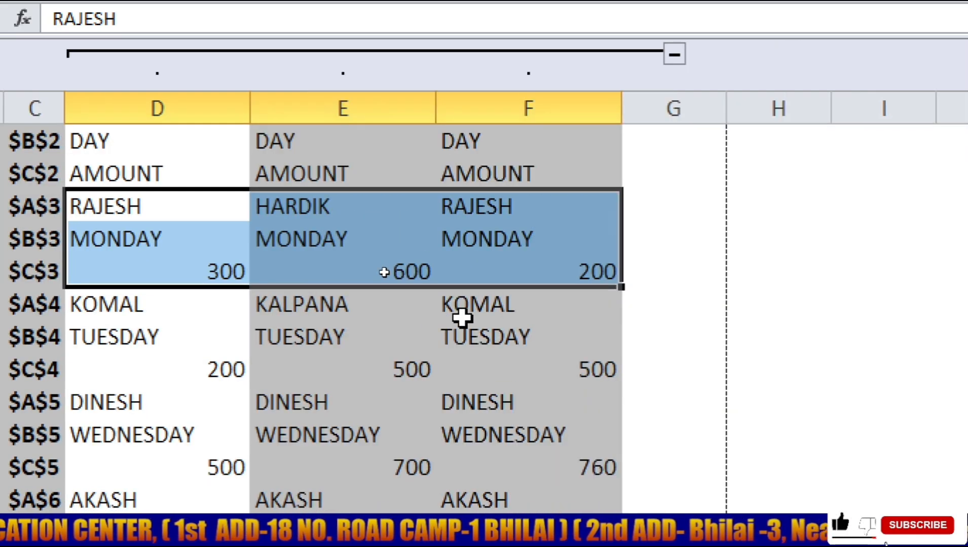
scroll(462, 318, down, 1)
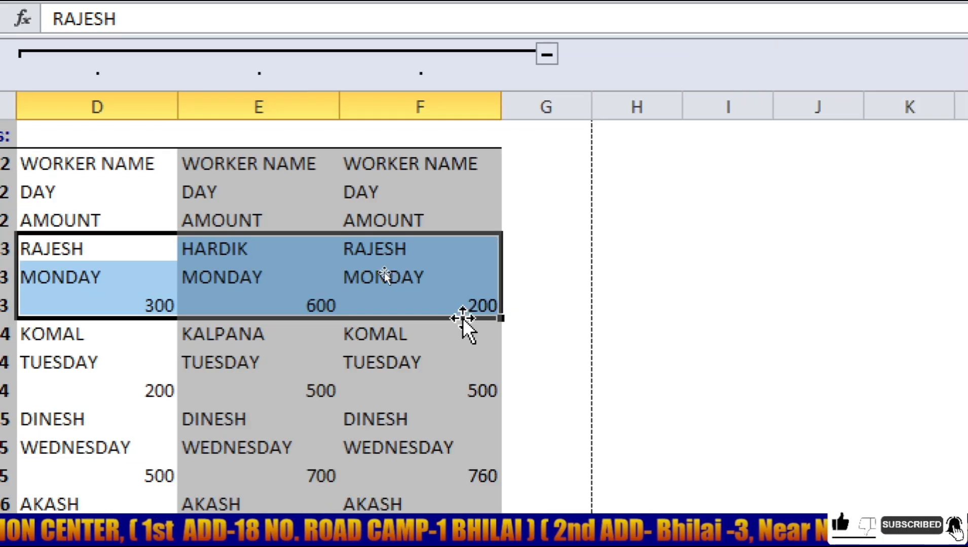
scroll(462, 318, down, 1)
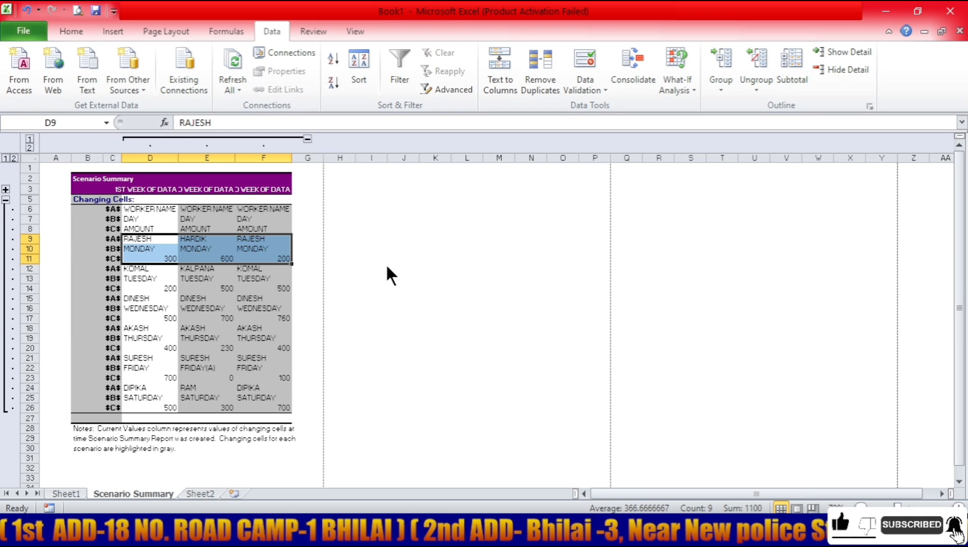
key(ctrl+p)
key(Escape)
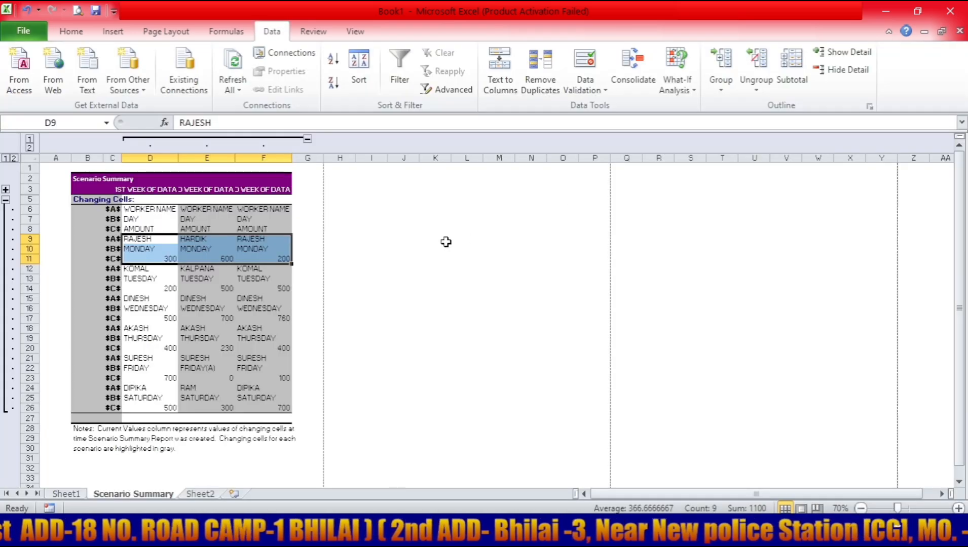
Delete the Scenario Summary sheet from the workbook permanently
scroll(262, 304, up, 3)
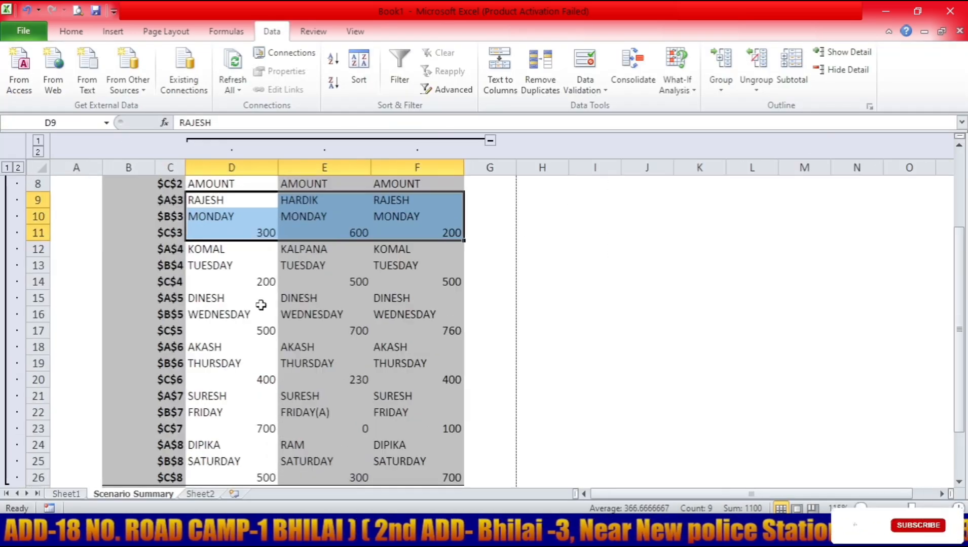
click(290, 303)
scroll(290, 305, up, 2)
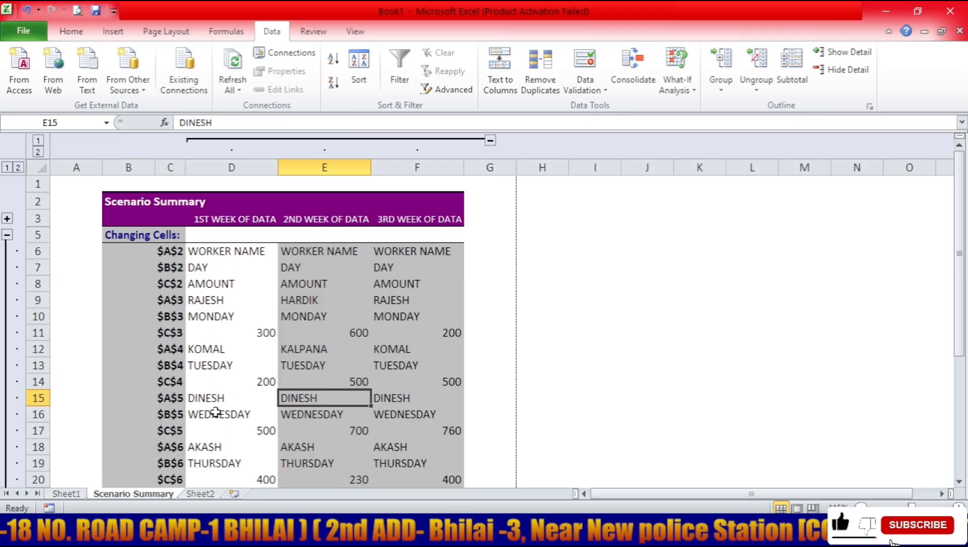
right_click(142, 491)
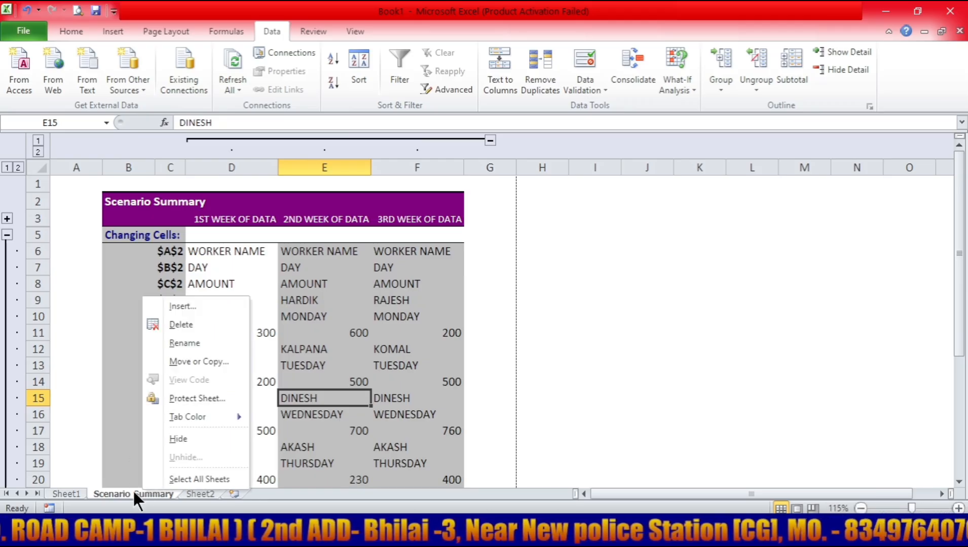
click(181, 323)
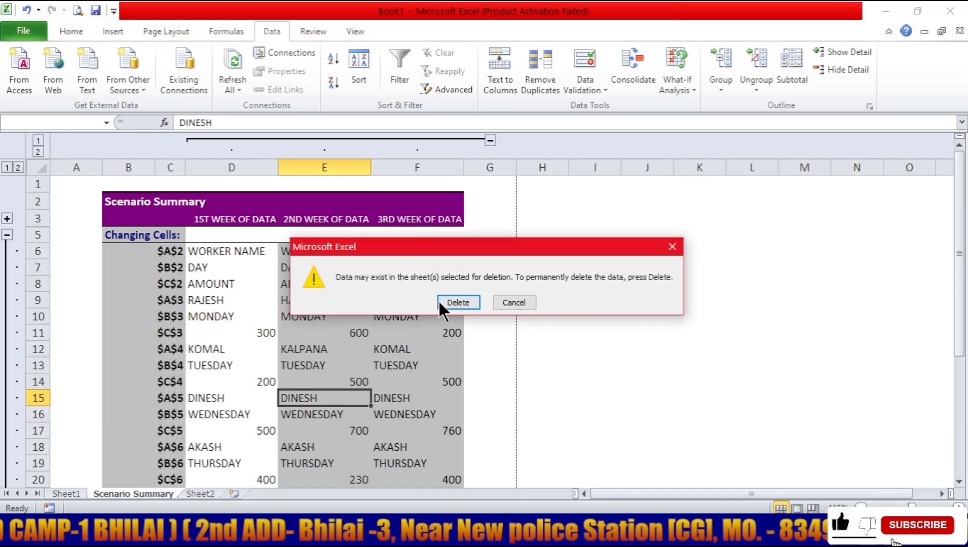
click(448, 302)
Add a scenario named 4TH WEEK OF DATA in Scenario Manager with A2:C8 as its changing cells
click(363, 329)
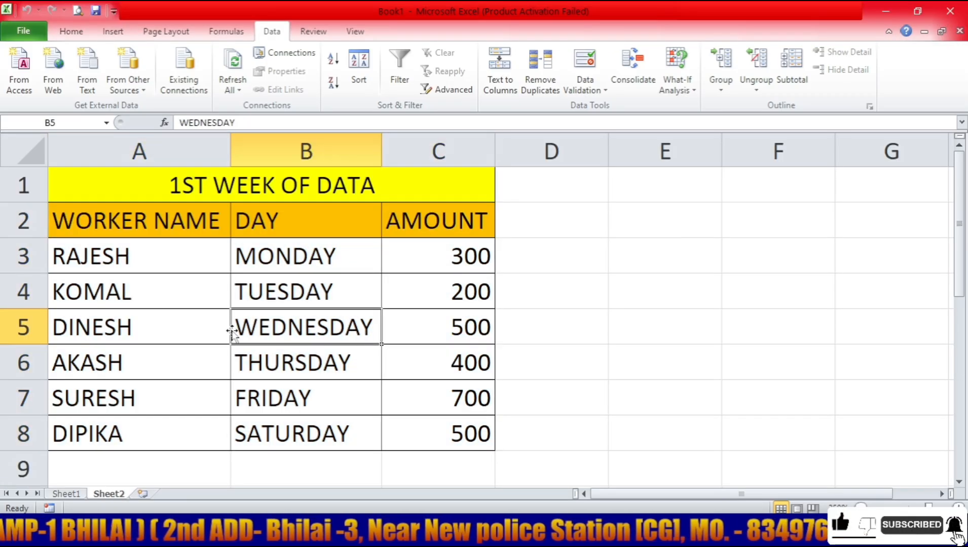
drag(112, 236, 434, 428)
click(676, 81)
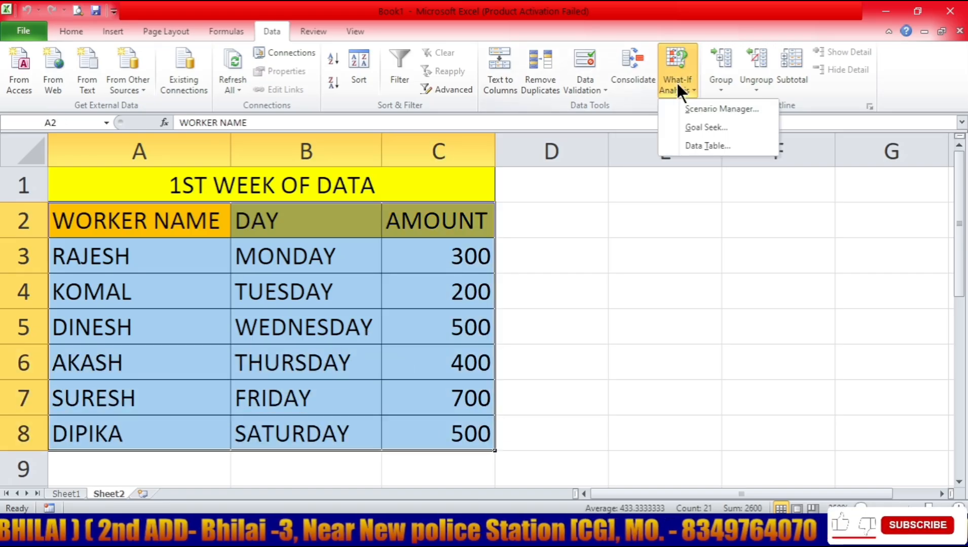
click(710, 109)
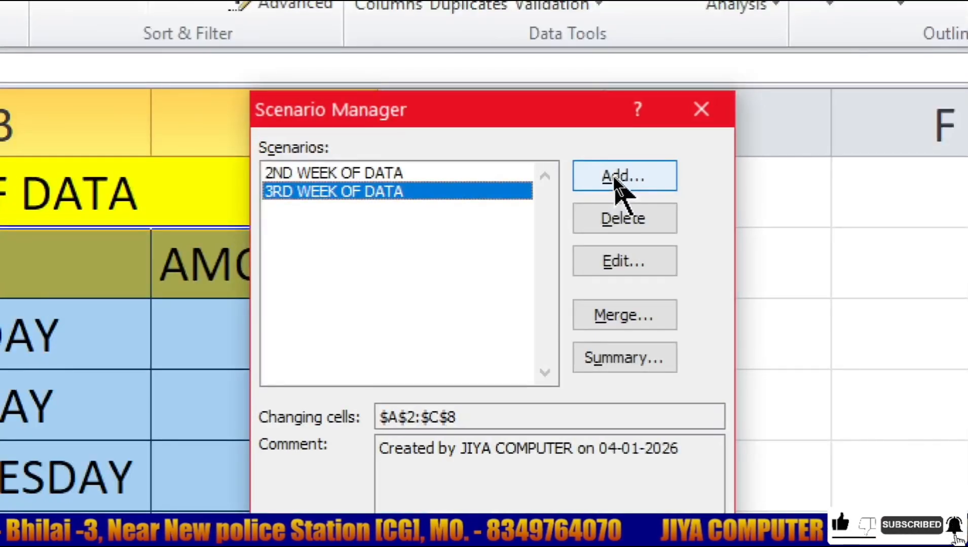
click(614, 177)
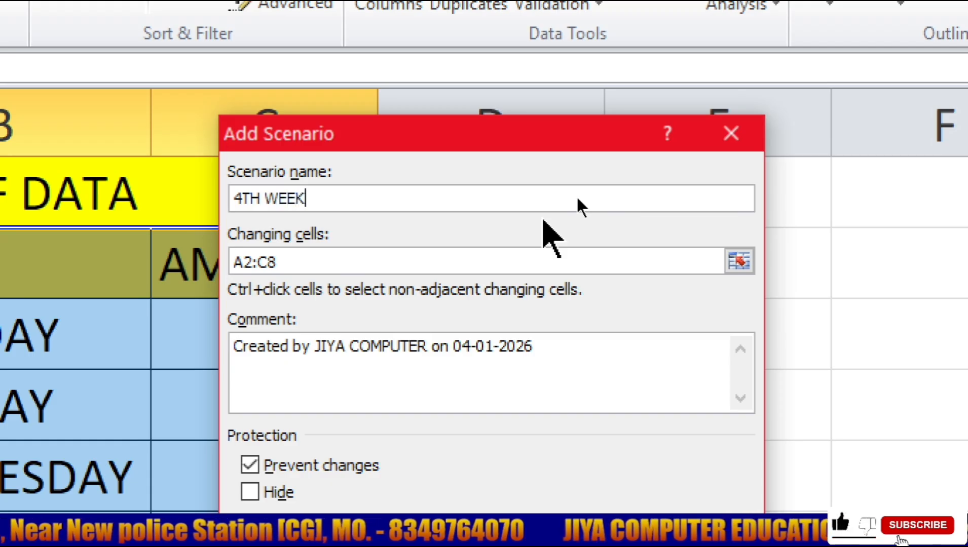
text(4TH WEEK OF DATA)
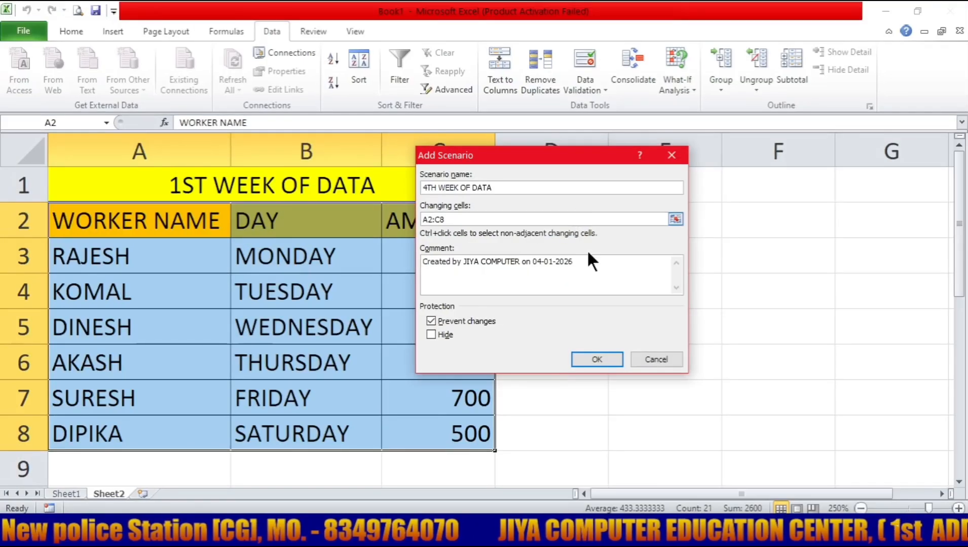
click(595, 360)
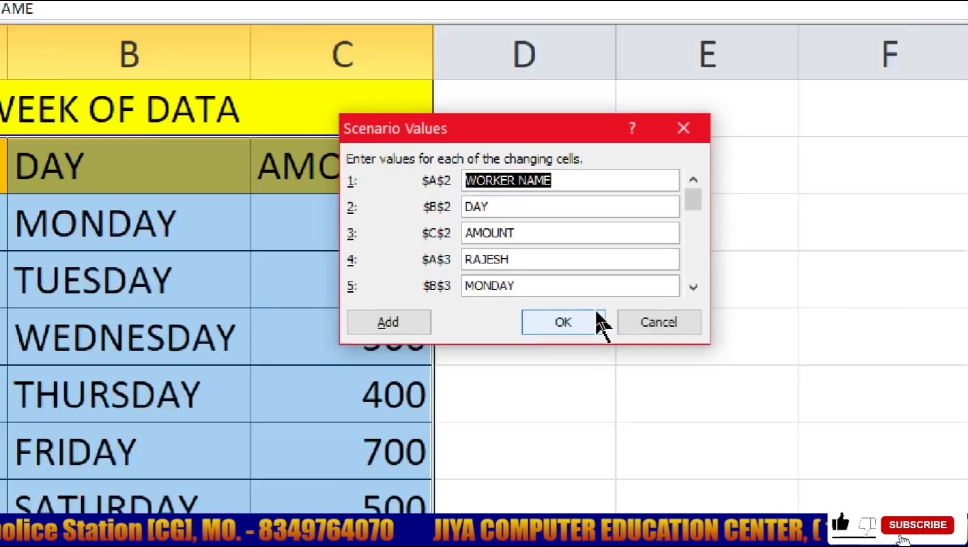
In the fourth-week scenario values, replace the worker's name for A3 and set the Monday amount in C3 to 500
key(Tab)
key(Tab)
key(Tab)
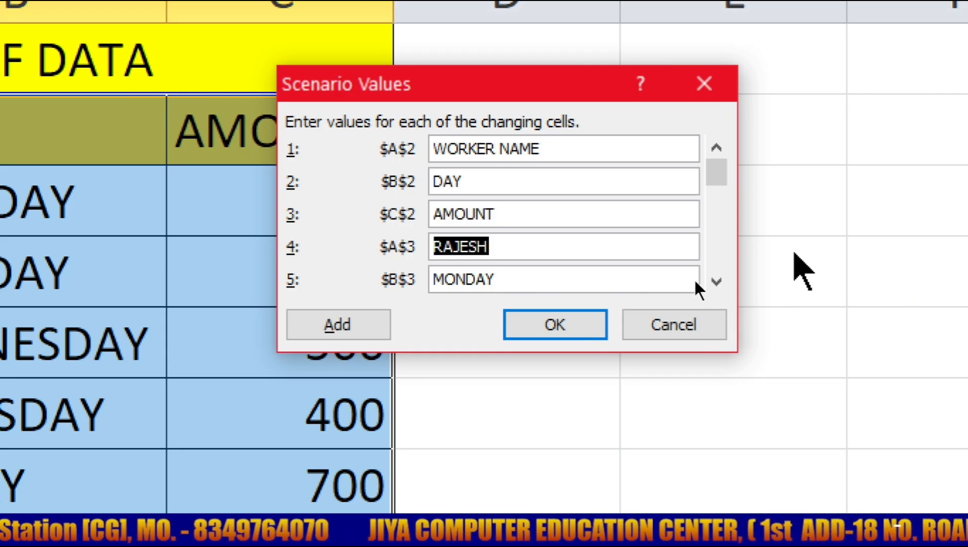
text(RA)
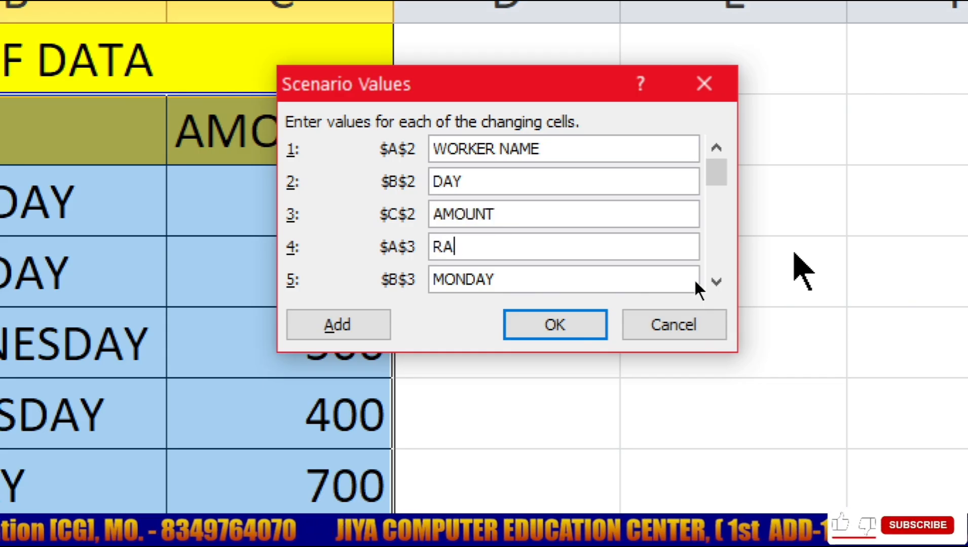
text(KHI)
key(Tab)
key(Tab)
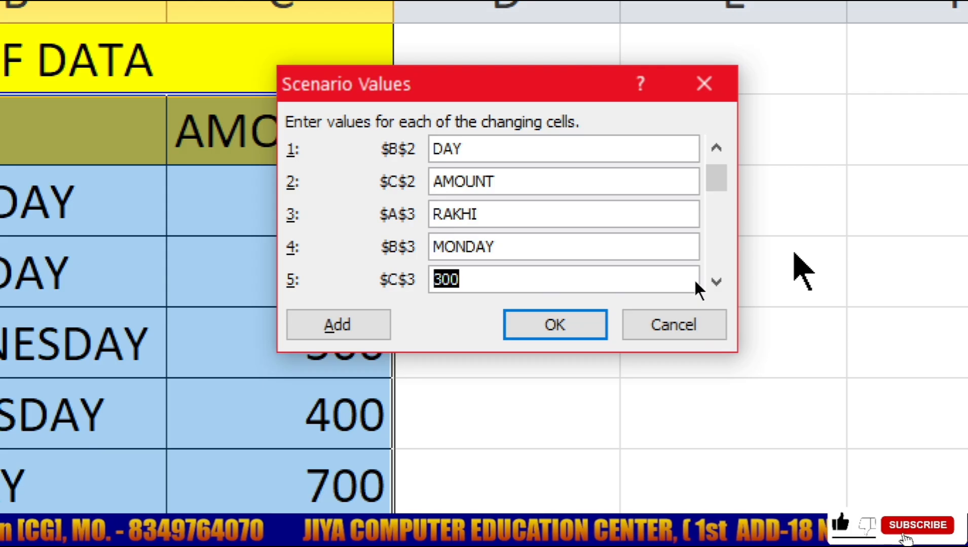
text(500)
Set the scenario's Tuesday amount in C4 to 500 and its Wednesday amount in C5 to 230
key(Tab)
key(Tab)
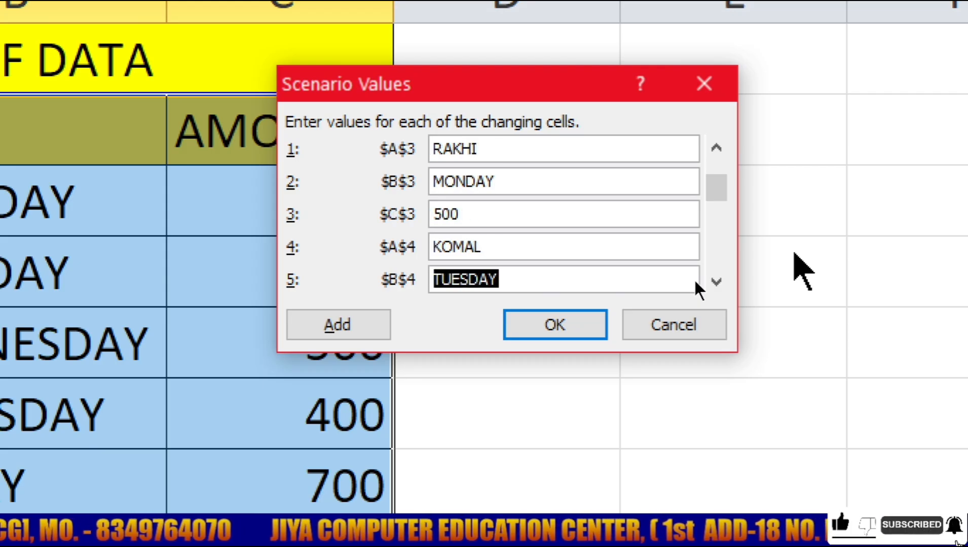
key(Tab)
text(500)
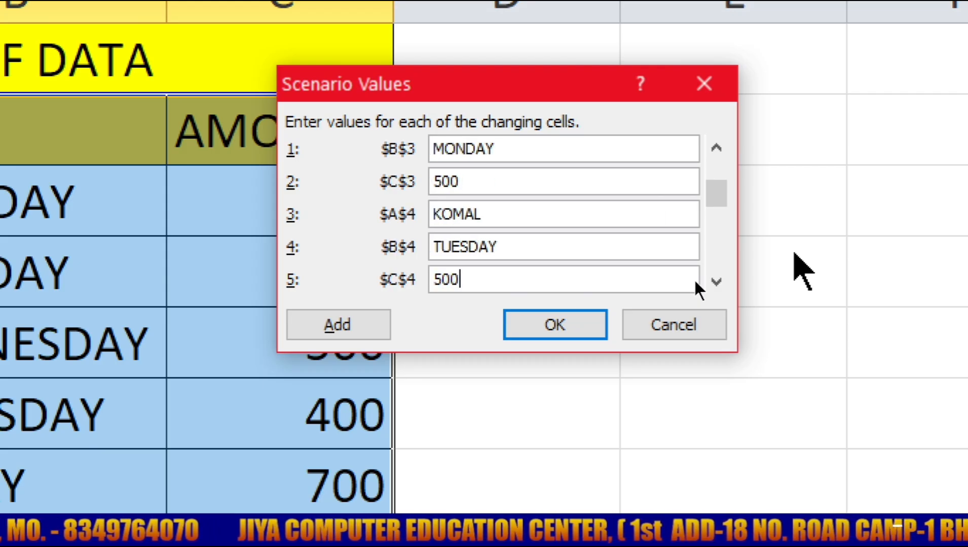
key(Tab)
key(Tab)
key(Tab)
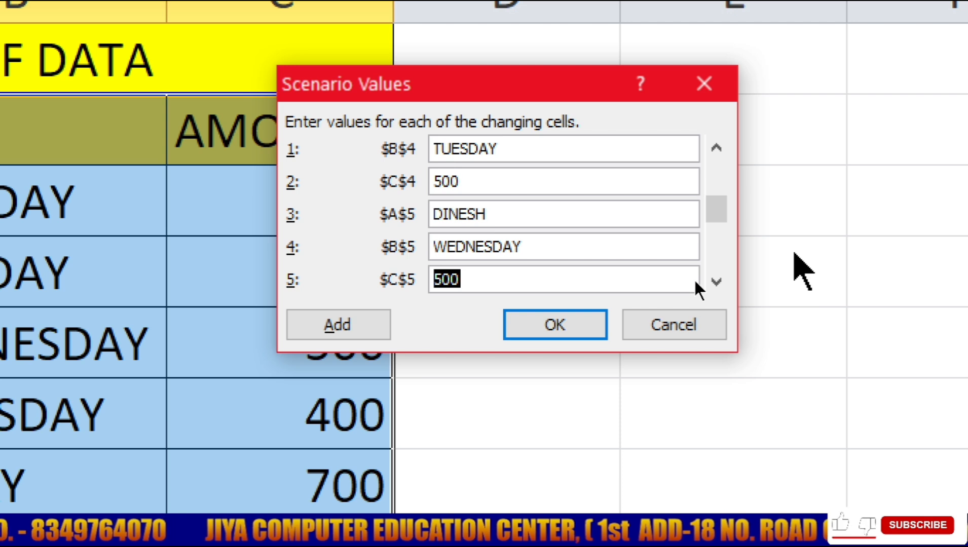
text(230)
Replace the scenario's worker name for A6 and set the Thursday amount in C6 to 340
key(Tab)
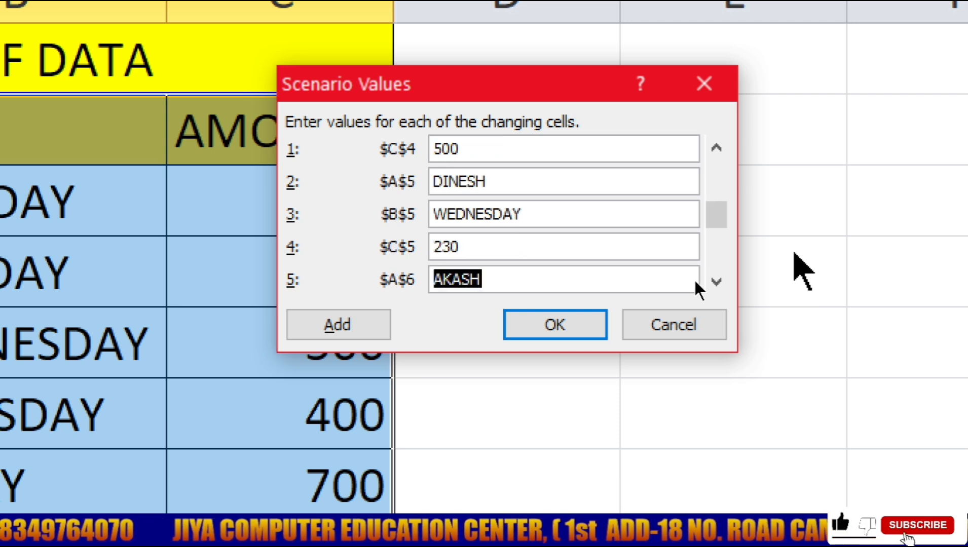
text(NIKHIL)
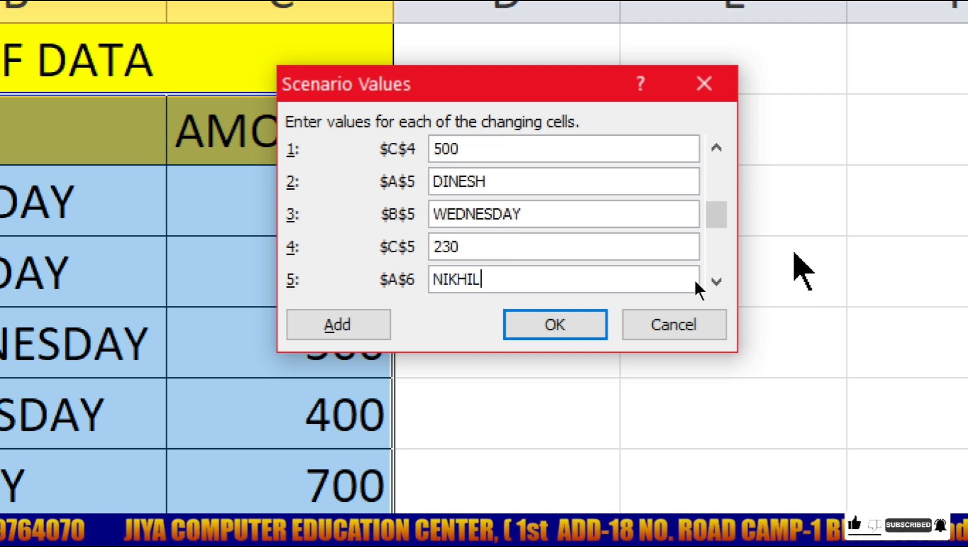
key(Tab)
key(Tab)
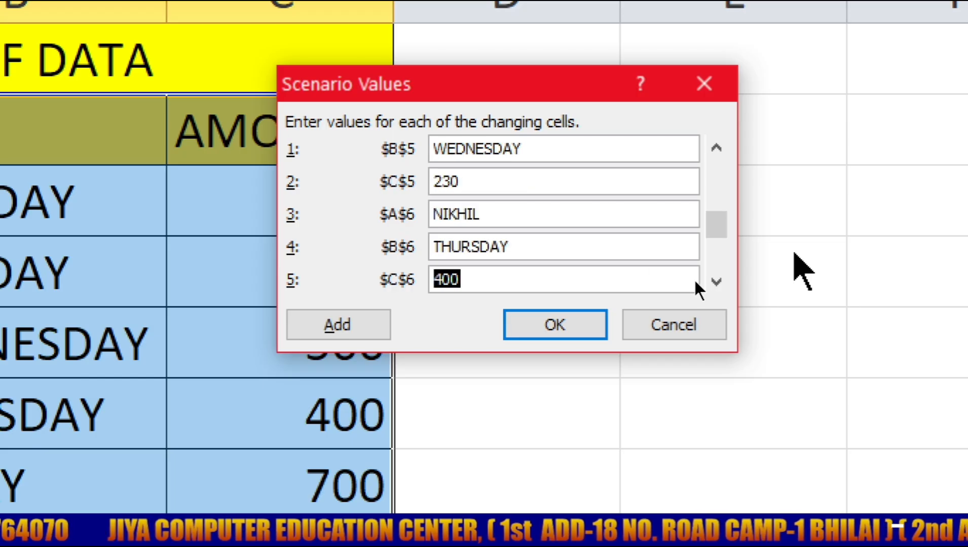
text(34)
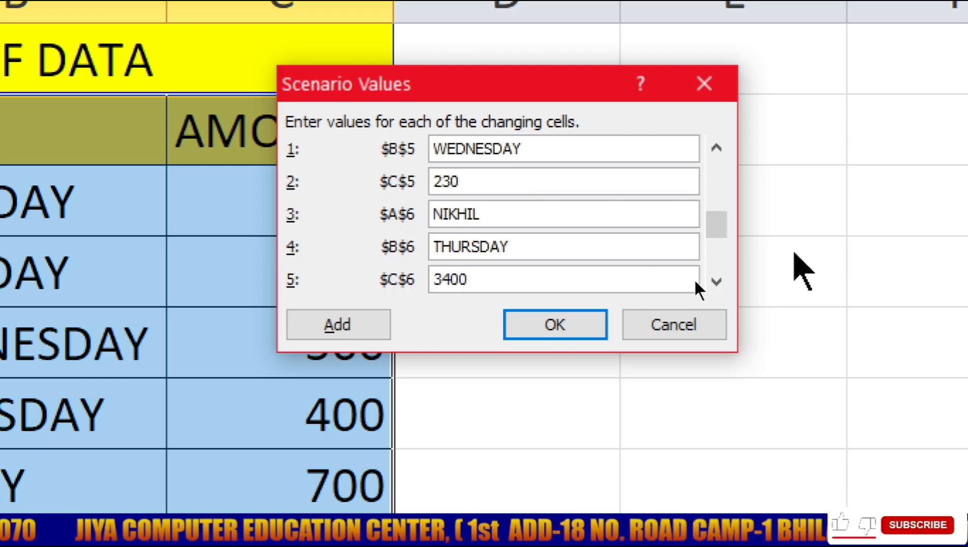
key(BackSpace)
Replace the scenario's worker name for A7 and set the Friday amount in C7 to 230
key(Tab)
key(Tab)
key(Tab)
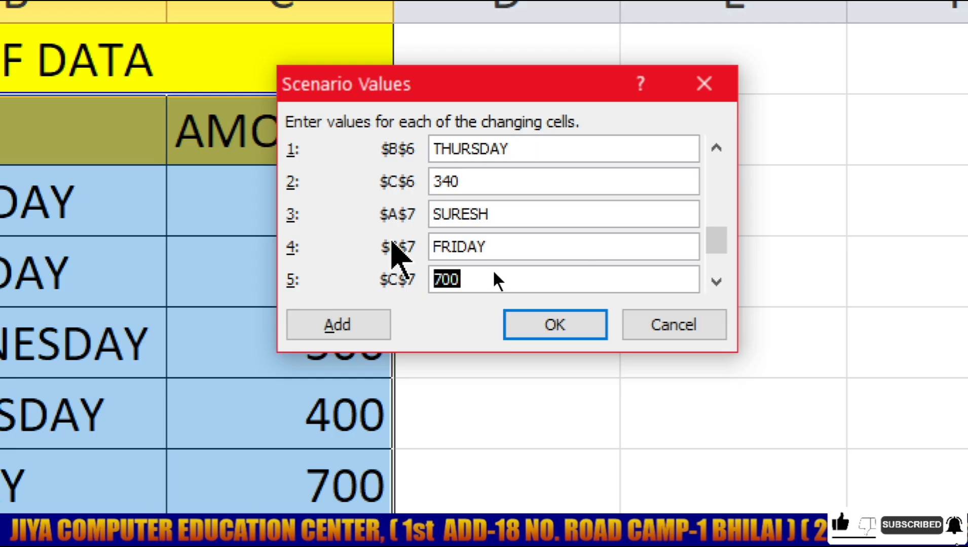
click(506, 213)
key(BackSpace)
key(BackSpace)
key(BackSpace)
key(BackSpace)
key(BackSpace)
key(BackSpace)
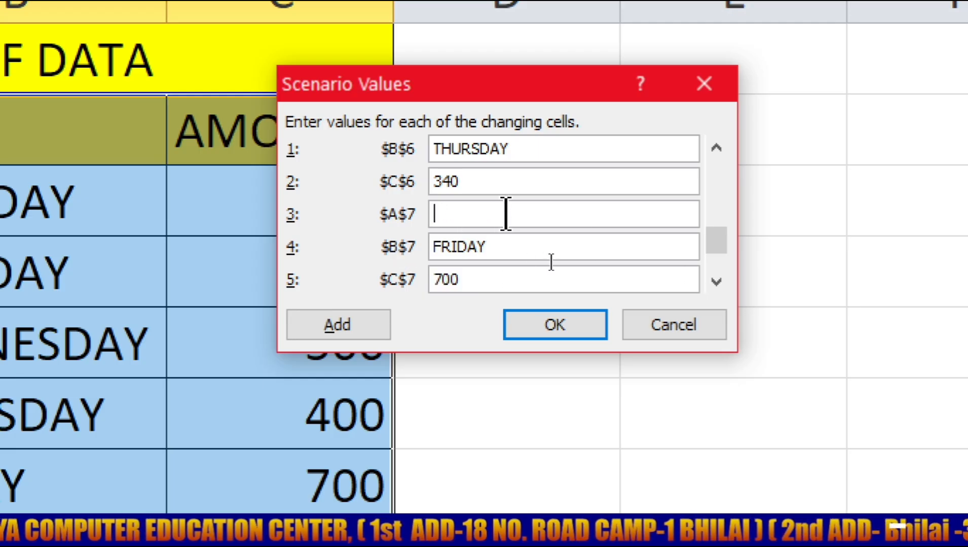
text(SUKH)
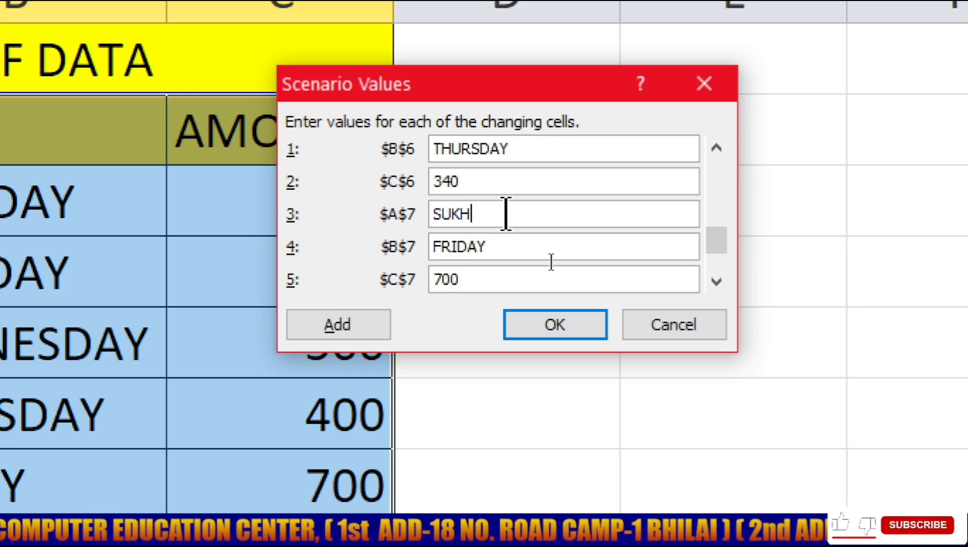
key(Tab)
key(Tab)
text(2)
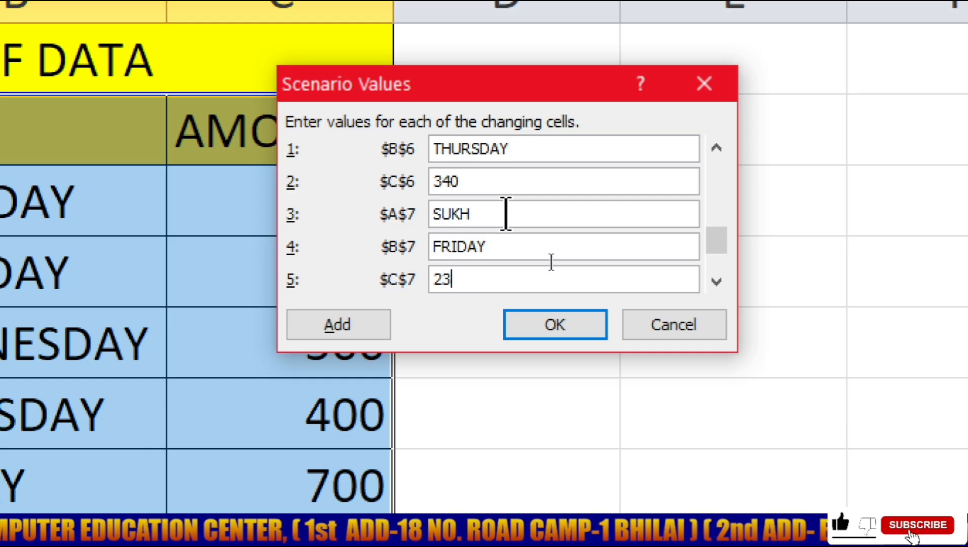
Set the scenario's Saturday amount in C8 to 540 and save the fourth-week scenario
key(Tab)
key(Tab)
key(Tab)
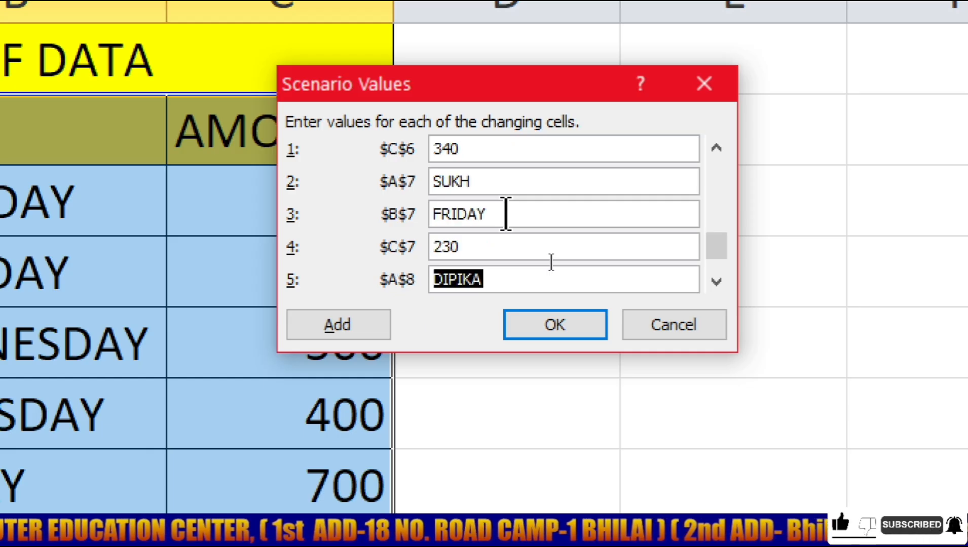
text(540)
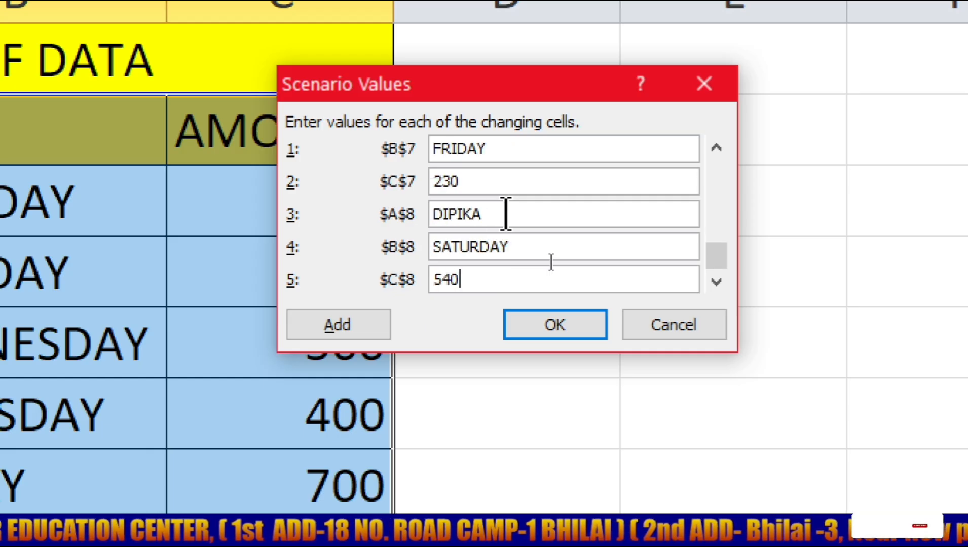
key(Tab)
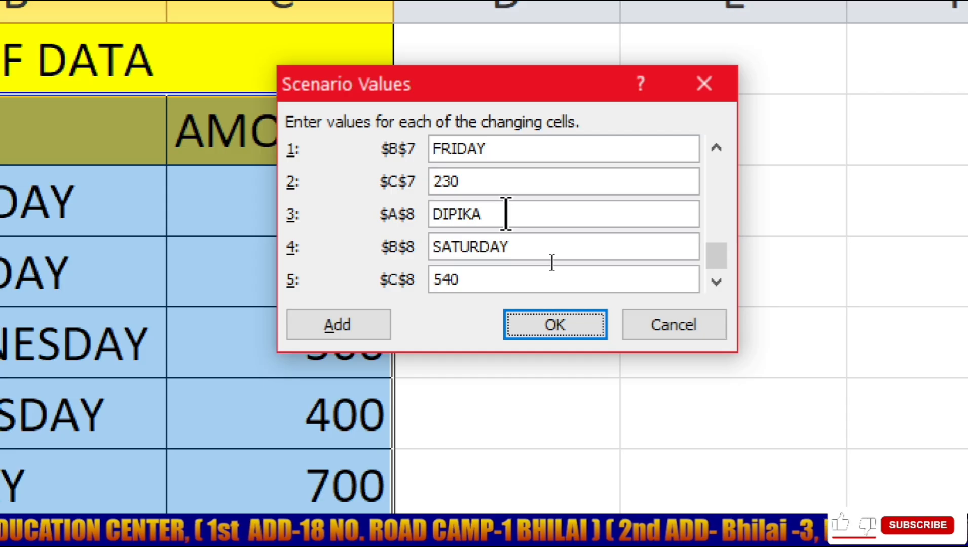
click(564, 315)
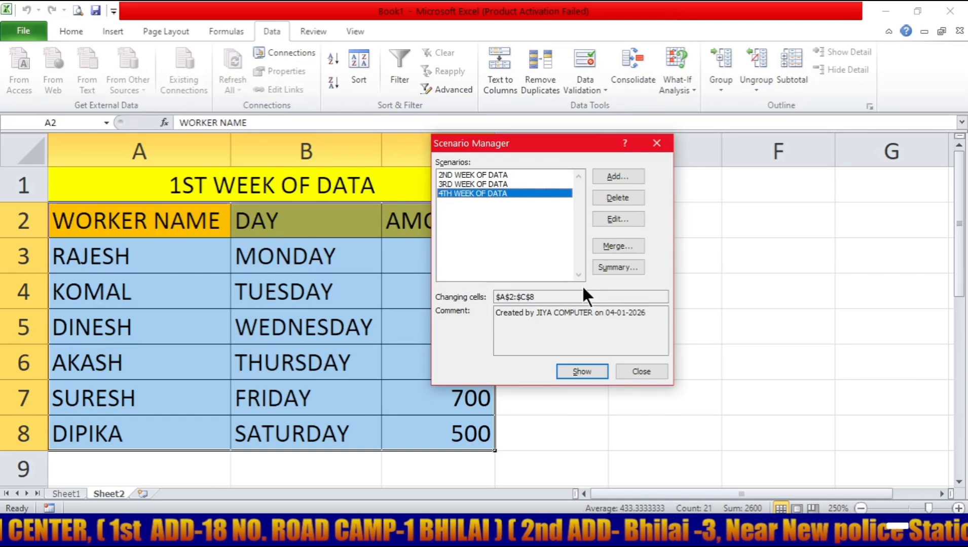
Generate a scenario summary report of the saved scenarios and rename its Current Values heading in D3 to 1ST WEEK OF DATA
click(614, 267)
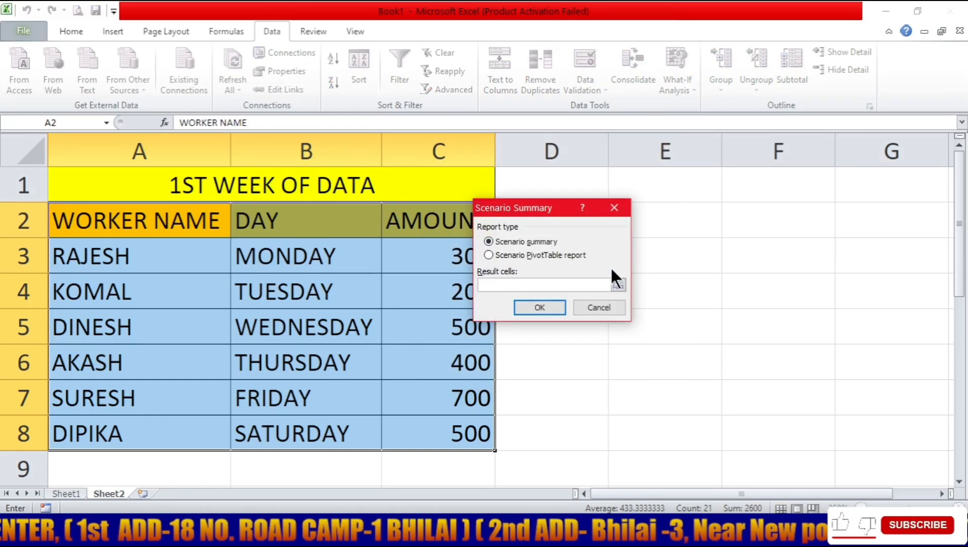
click(547, 306)
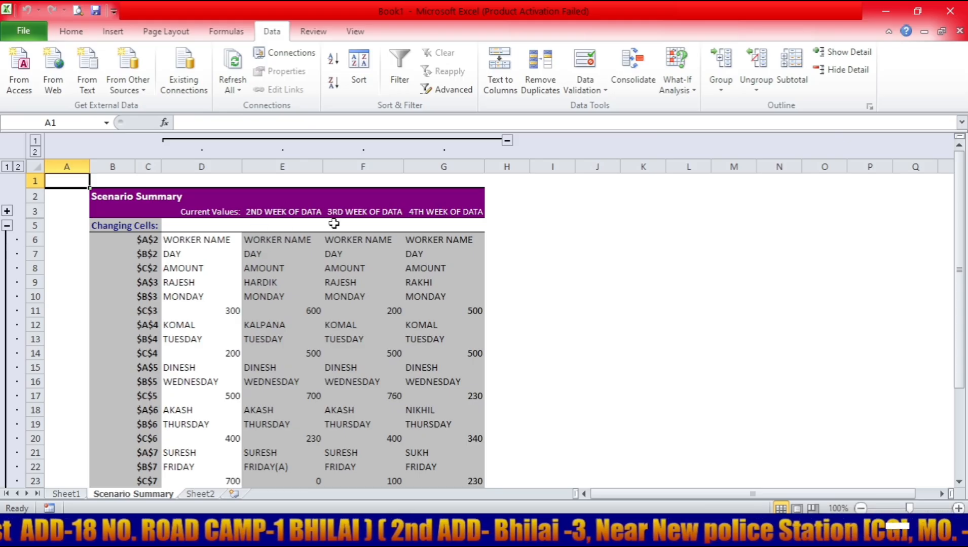
click(222, 213)
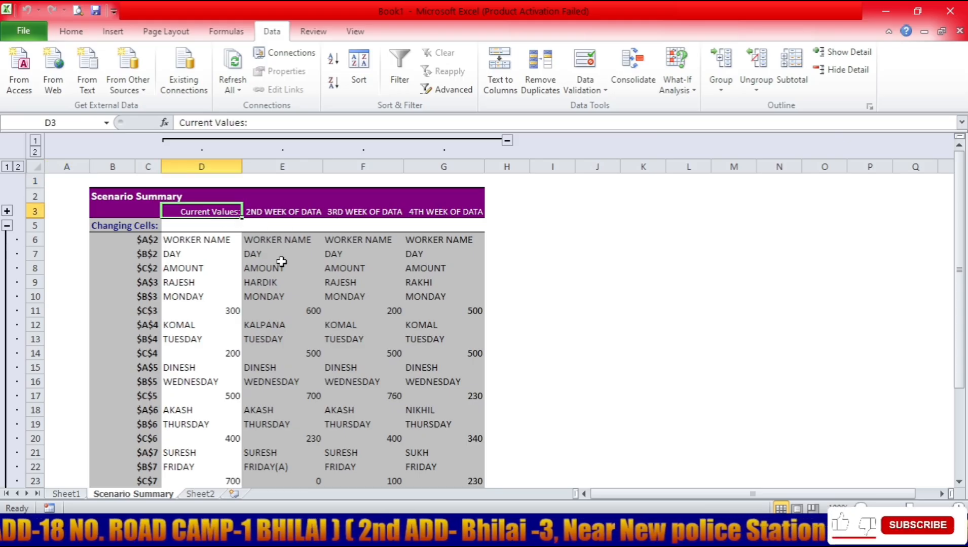
text(1)
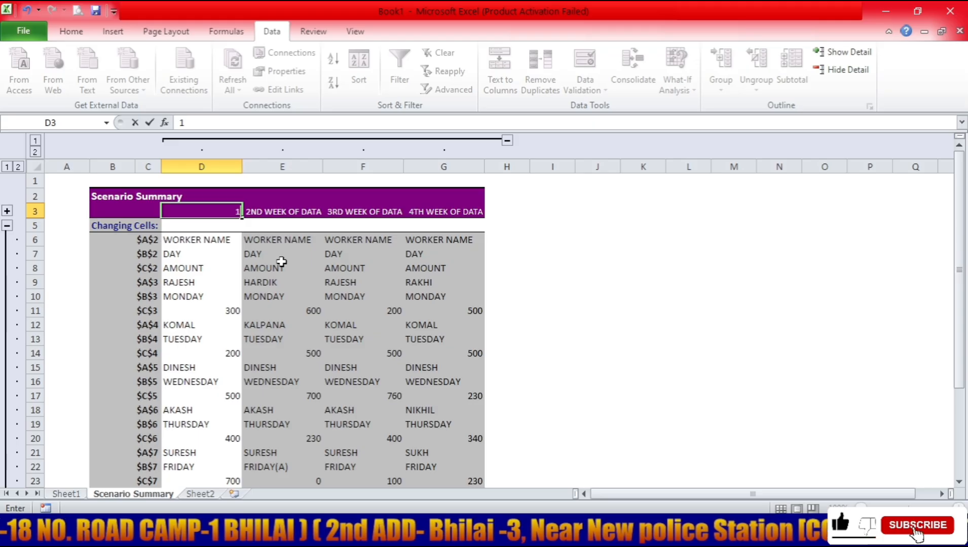
text(ST W)
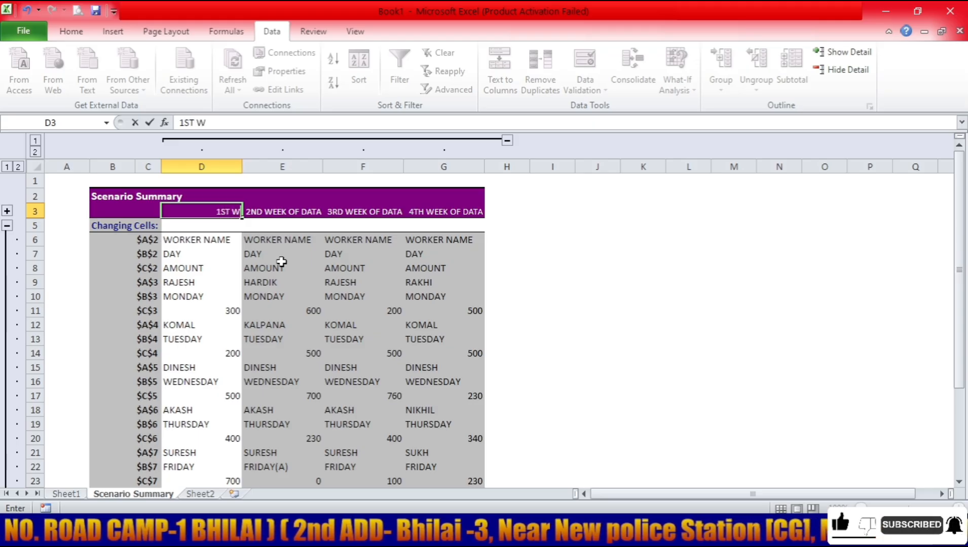
text(EEK OF)
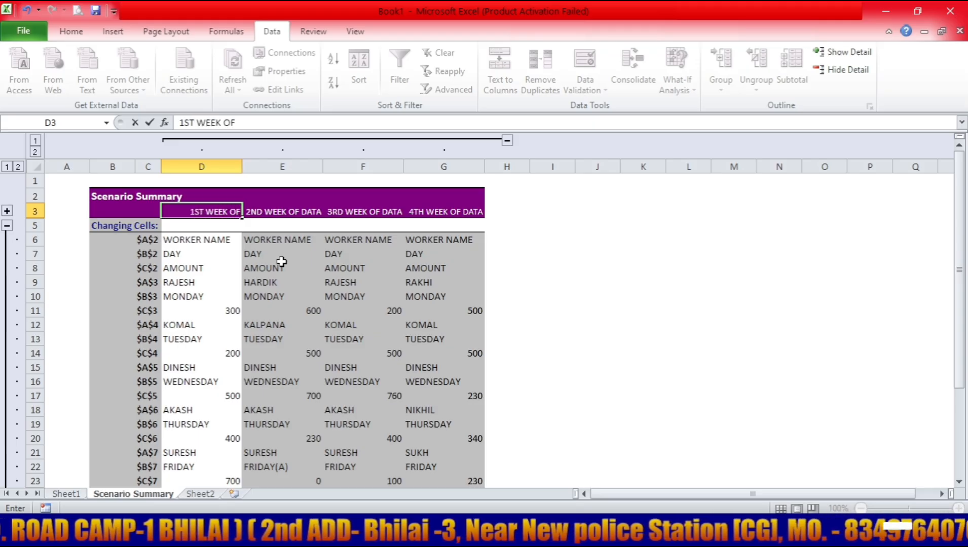
text( DATA)
click(282, 262)
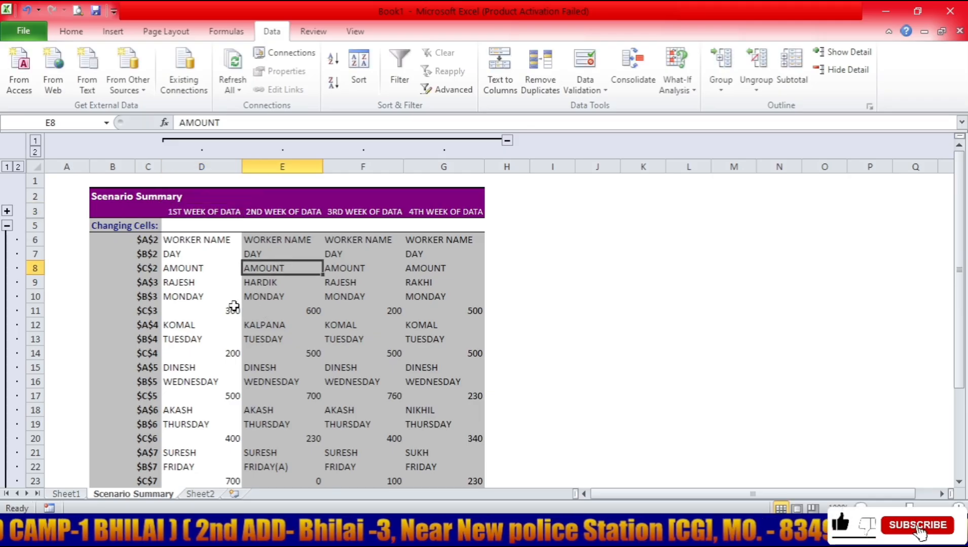
Examine the worker names, days and amounts in the four weekly columns, down to the empty row 27
ctrl+scroll(192, 299, up, 4)
scroll(273, 307, up, 2)
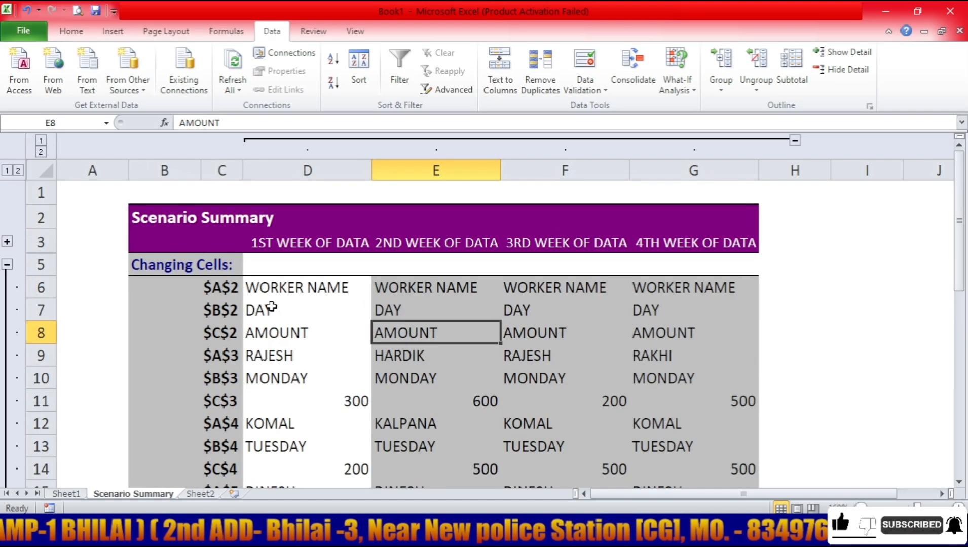
scroll(408, 324, down, 5)
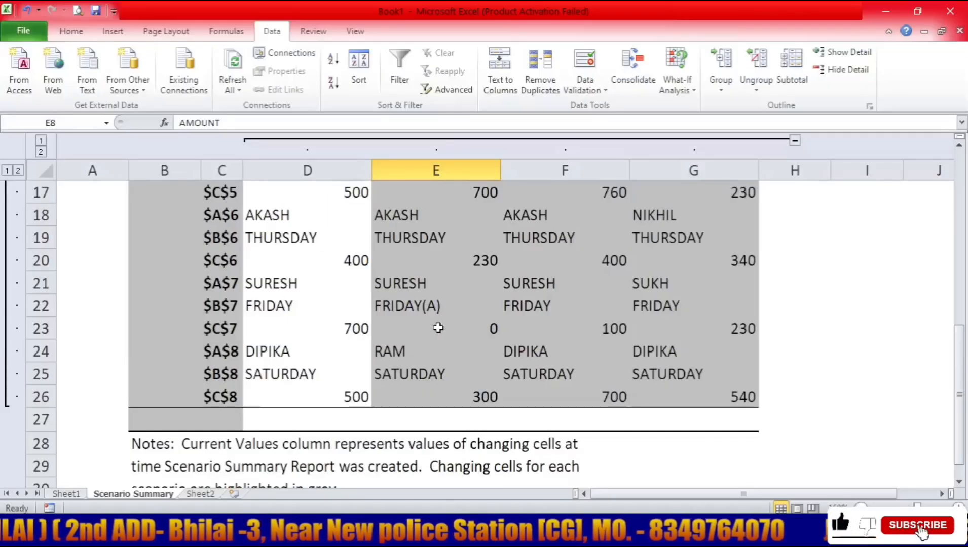
scroll(437, 328, down, 3)
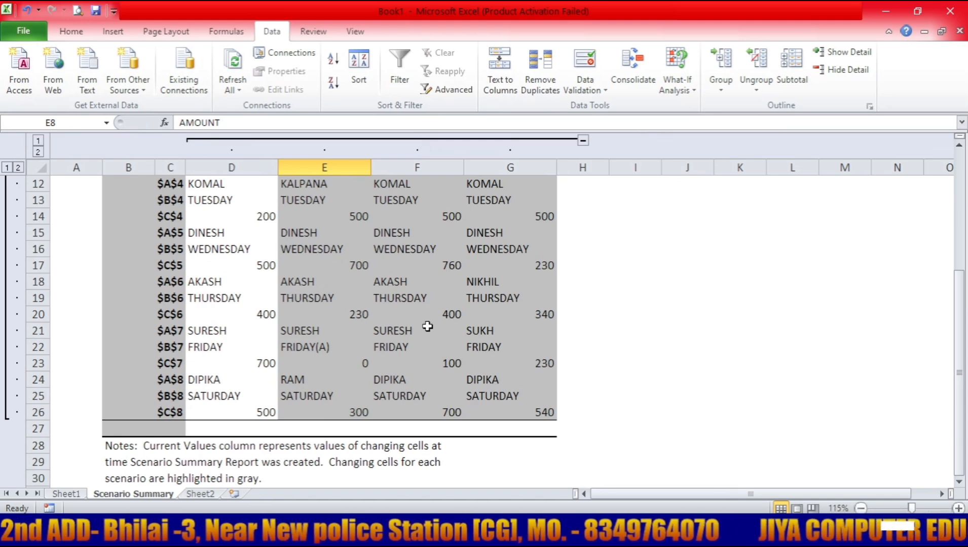
scroll(409, 327, up, 4)
scroll(407, 328, down, 4)
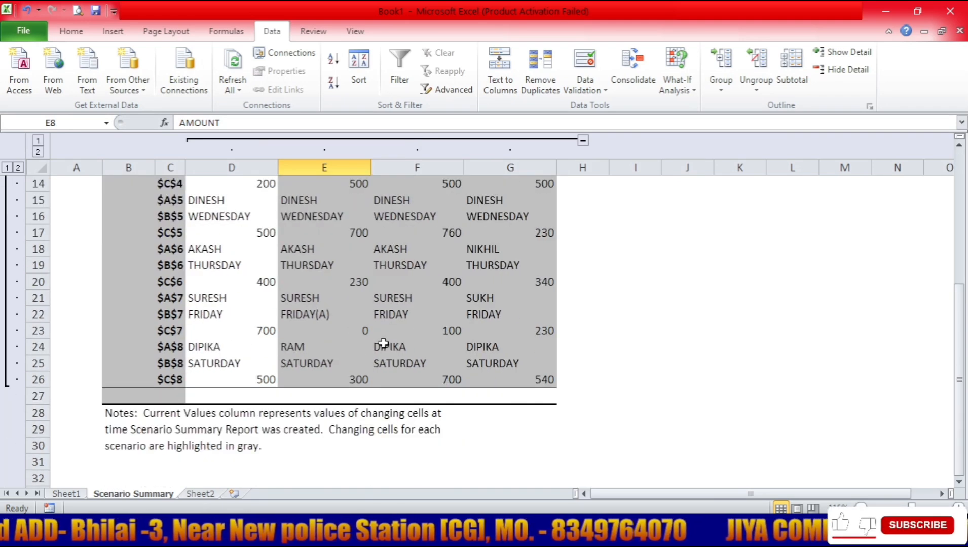
click(266, 394)
click(349, 393)
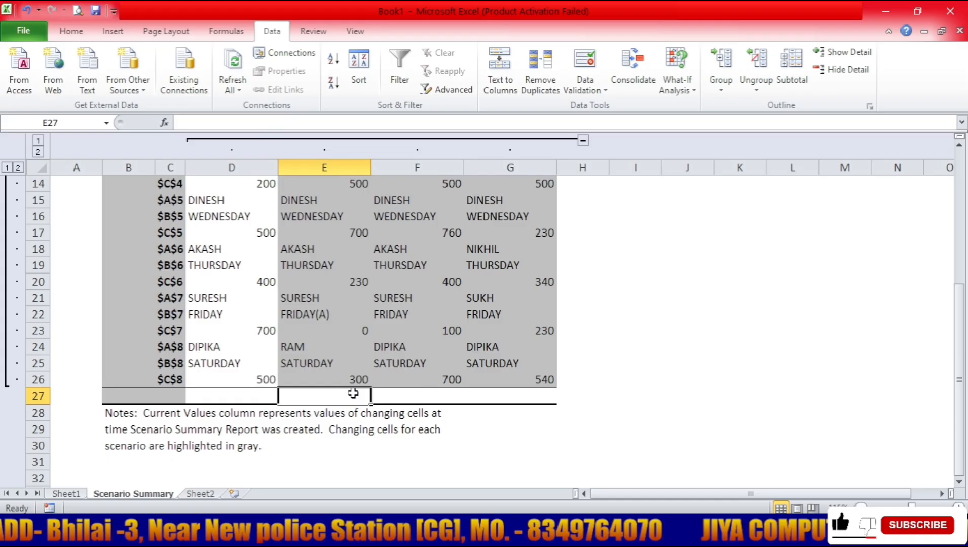
click(450, 390)
click(532, 391)
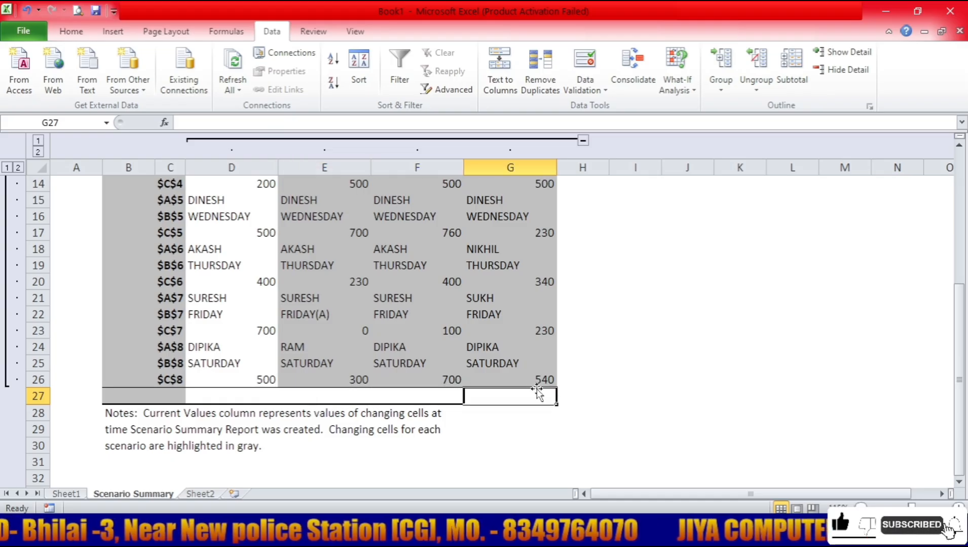
Total the first week's amounts in D27 with =SUM(D26,D23,D20,D17,D14,D11)
click(263, 393)
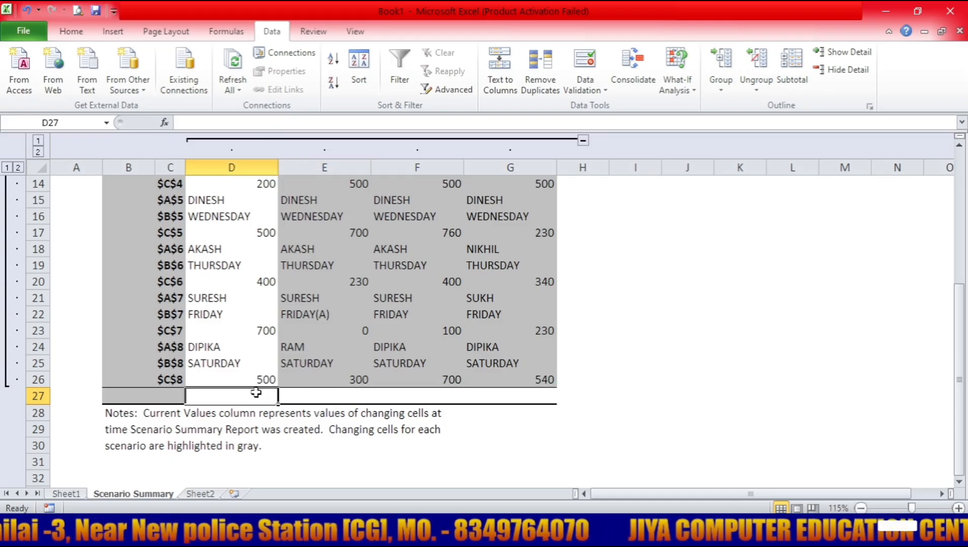
scroll(257, 386, up, 2)
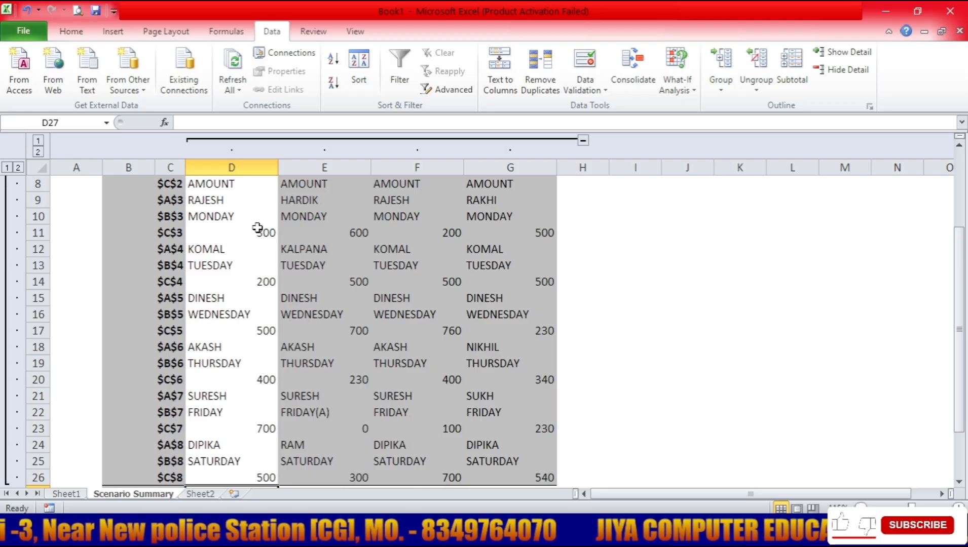
scroll(254, 411, down, 1)
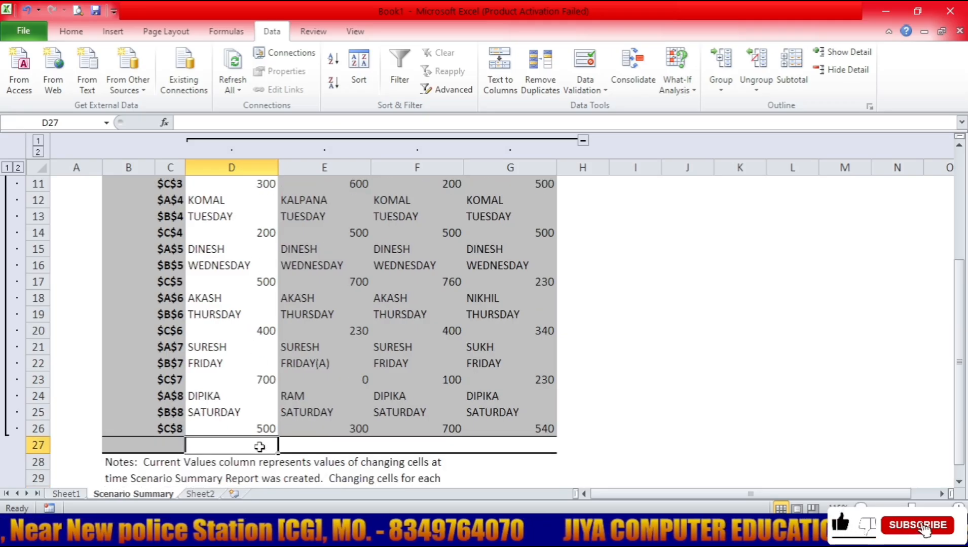
text(=)
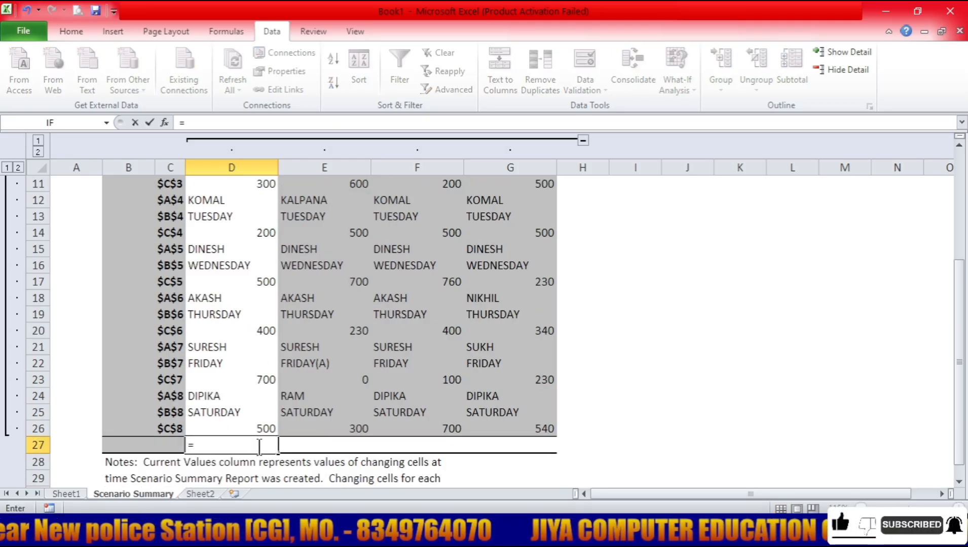
text(SUM()
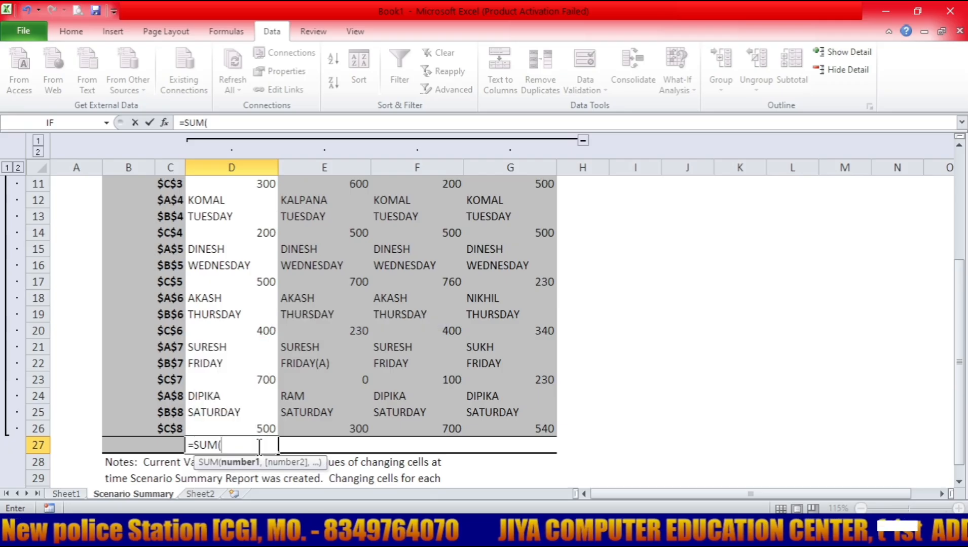
click(264, 429)
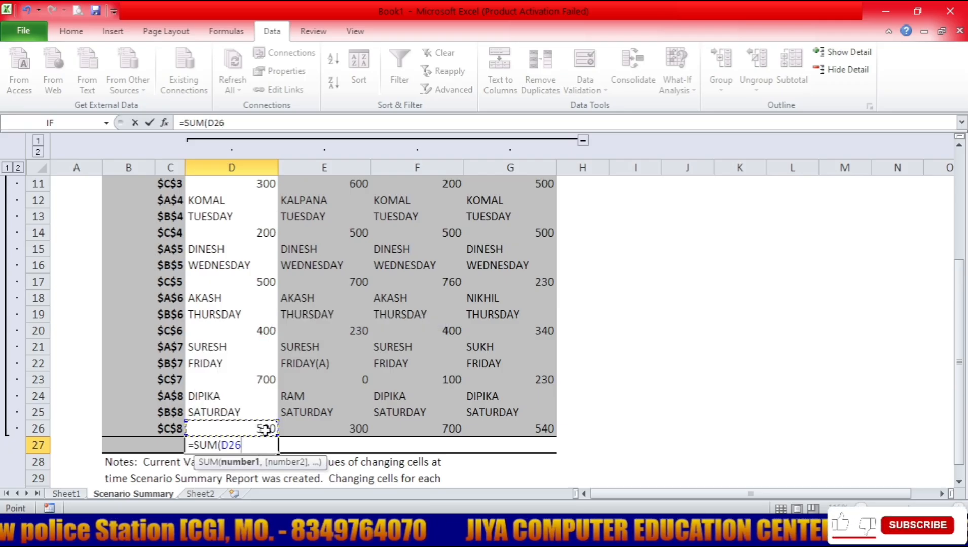
text(,)
click(262, 379)
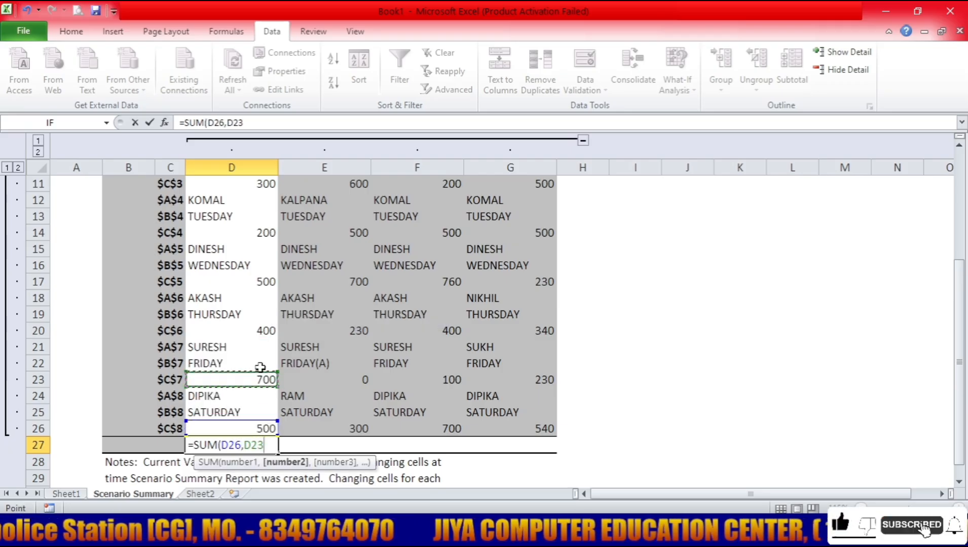
text(,)
click(257, 331)
text(,)
click(259, 281)
text(,)
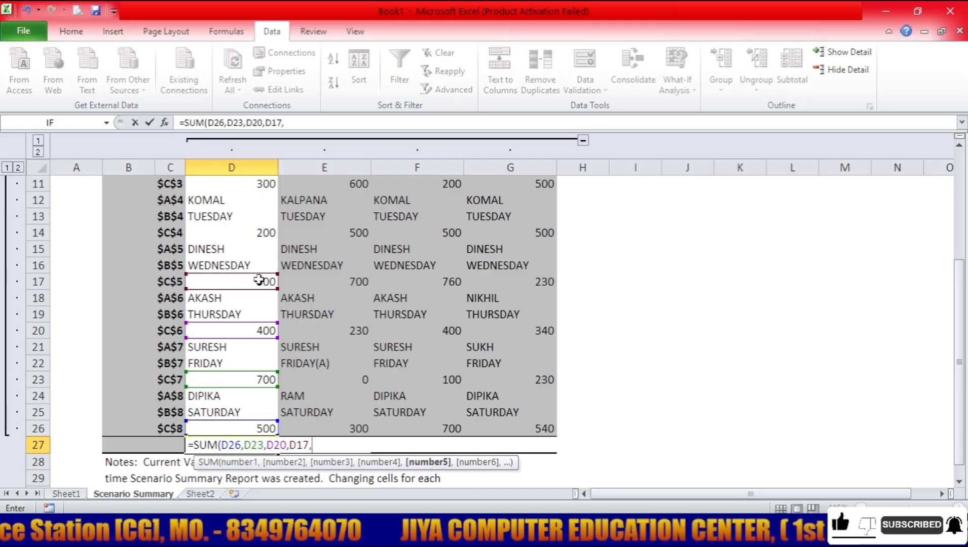
click(262, 233)
text(,)
click(260, 185)
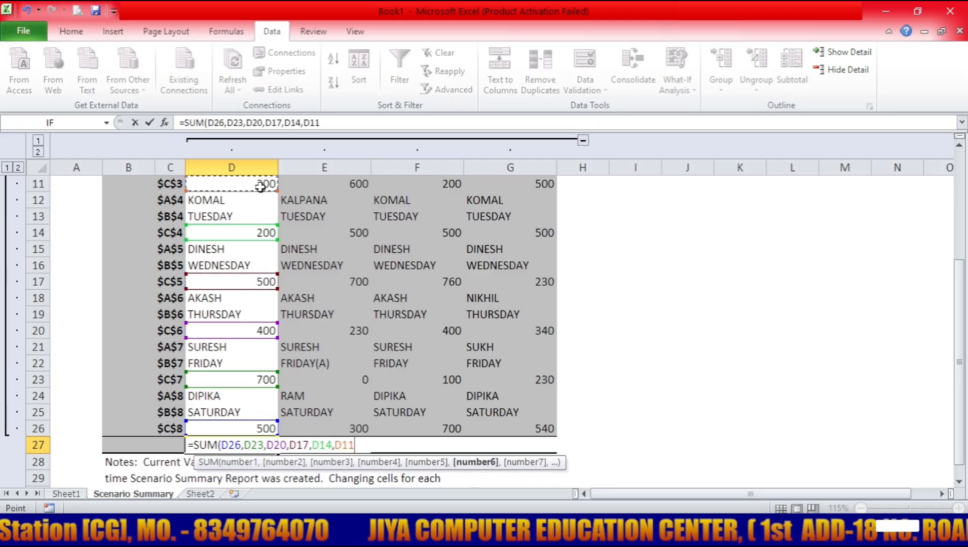
scroll(280, 250, up, 1)
scroll(282, 254, down, 1)
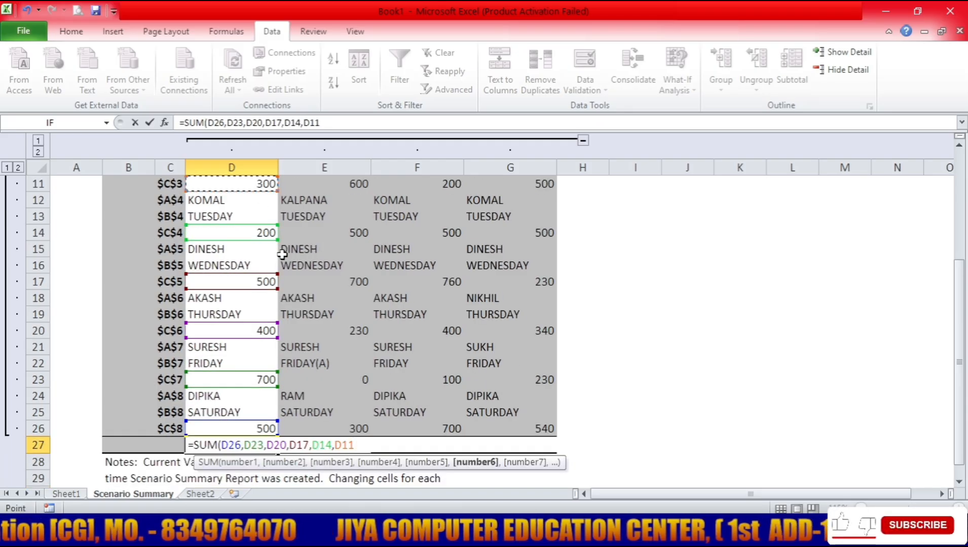
text())
key(Return)
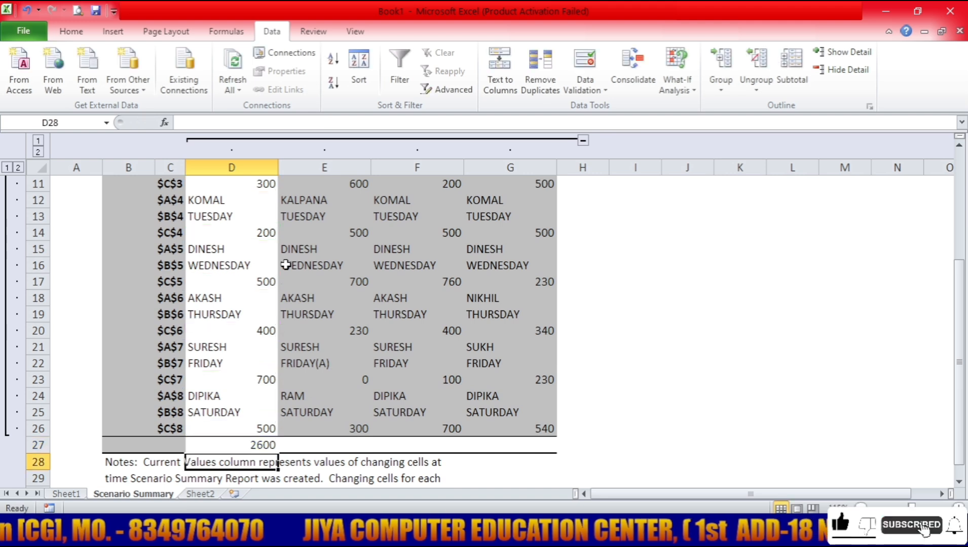
Fill the first week's total formula from D27 across to G27 and check the copied formula in E27
click(256, 445)
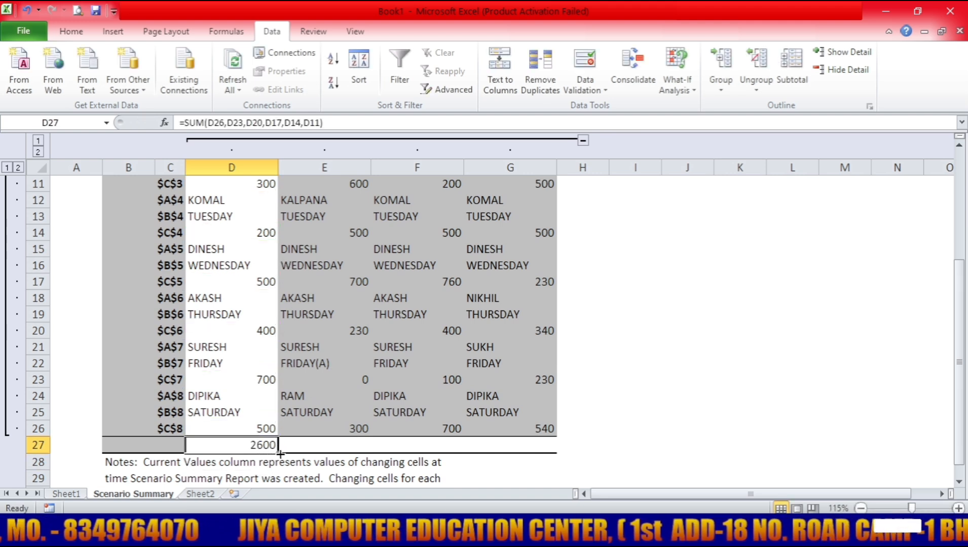
drag(317, 452, 542, 451)
click(363, 446)
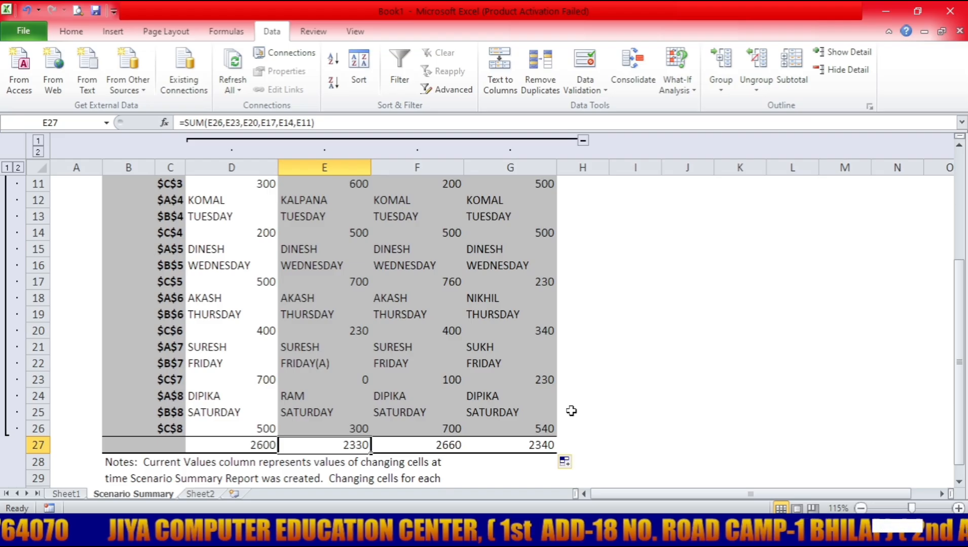
Calculate the grand total of all four weeks in G29 with =SUM(D27,E27,F27,G27)
scroll(571, 411, down, 1)
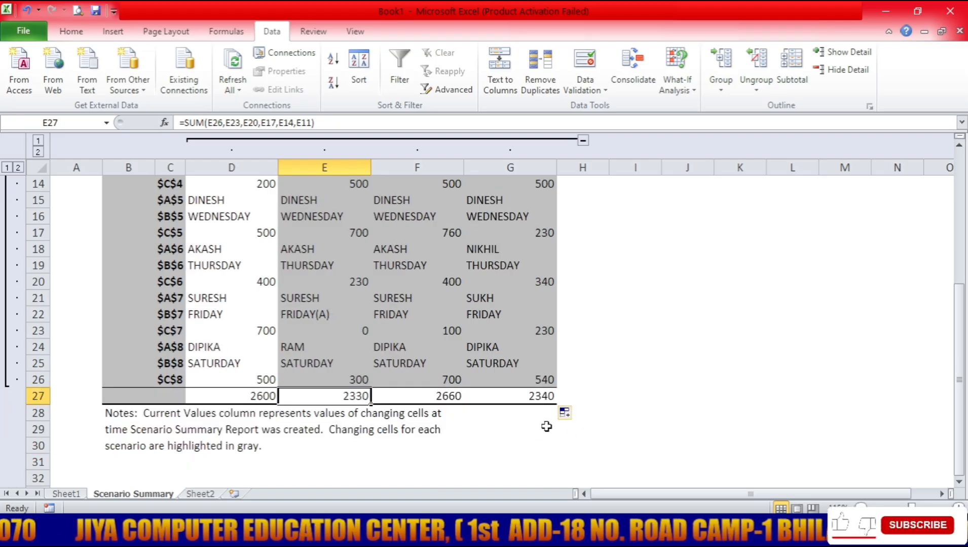
click(548, 424)
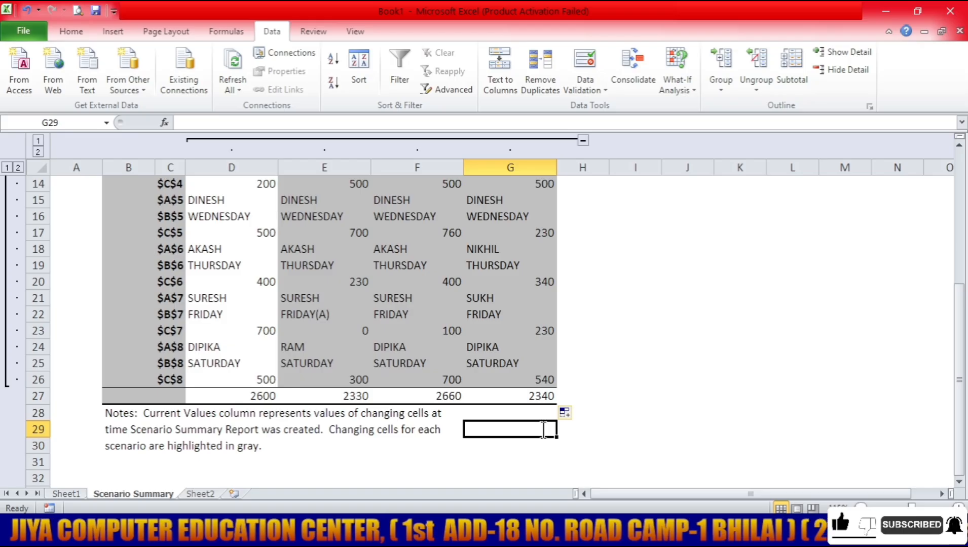
text(=SUM)
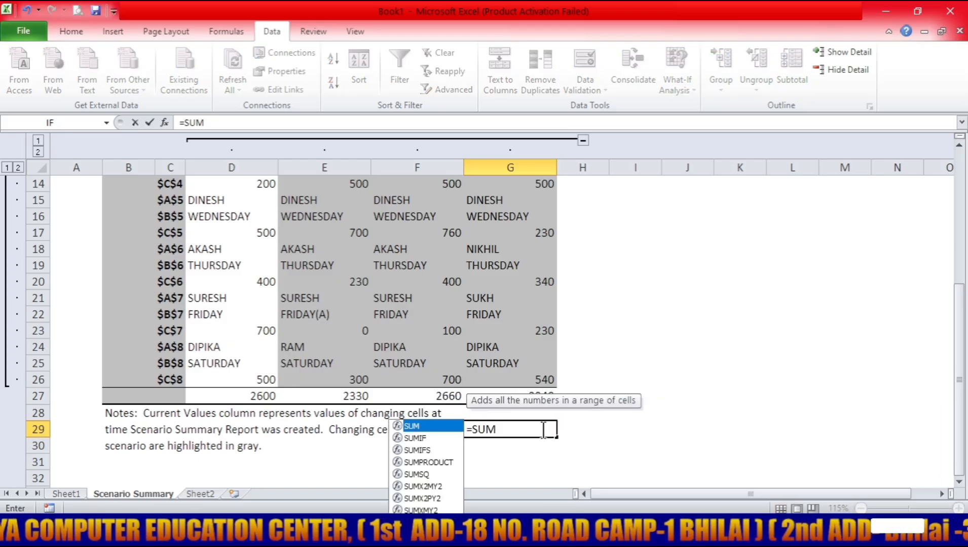
text(()
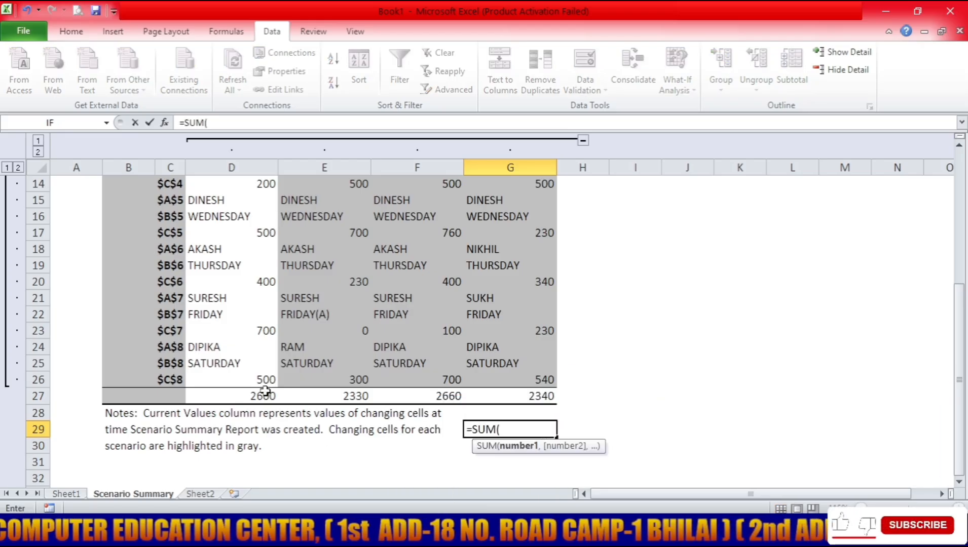
click(266, 396)
text(,)
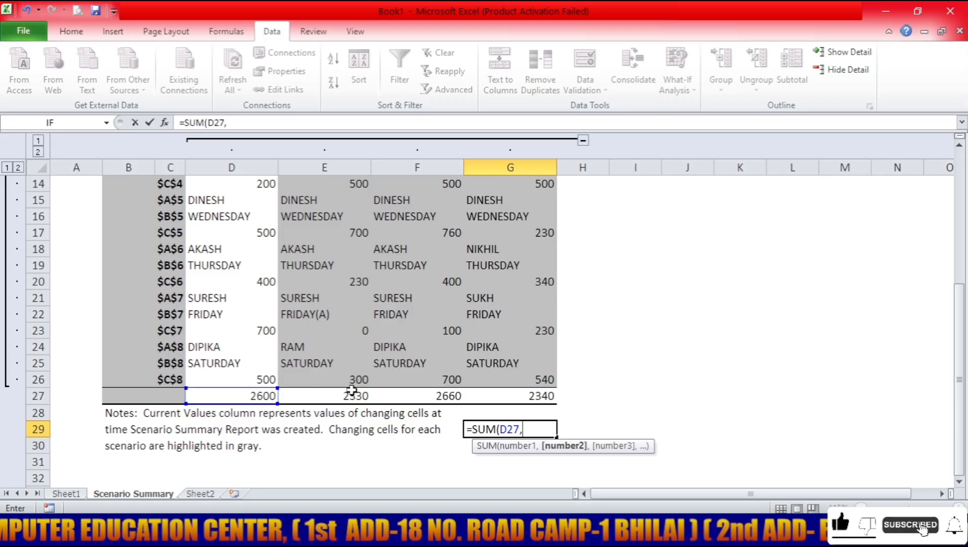
click(353, 393)
text(,)
click(432, 396)
text(,)
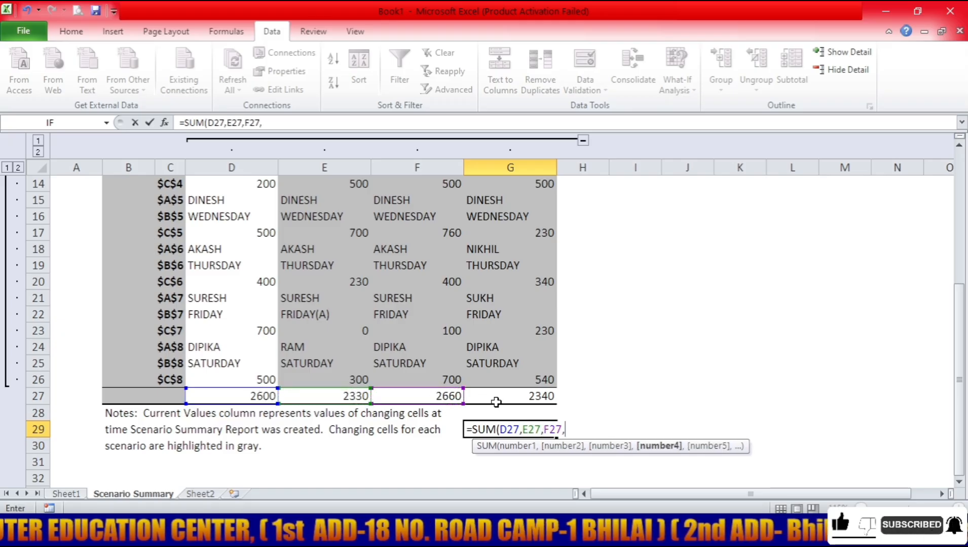
click(509, 395)
text())
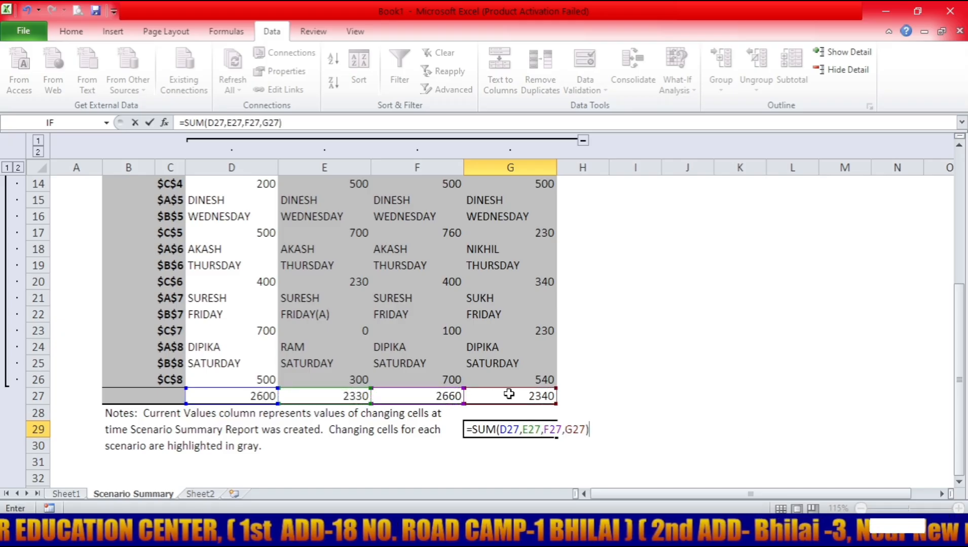
key(Return)
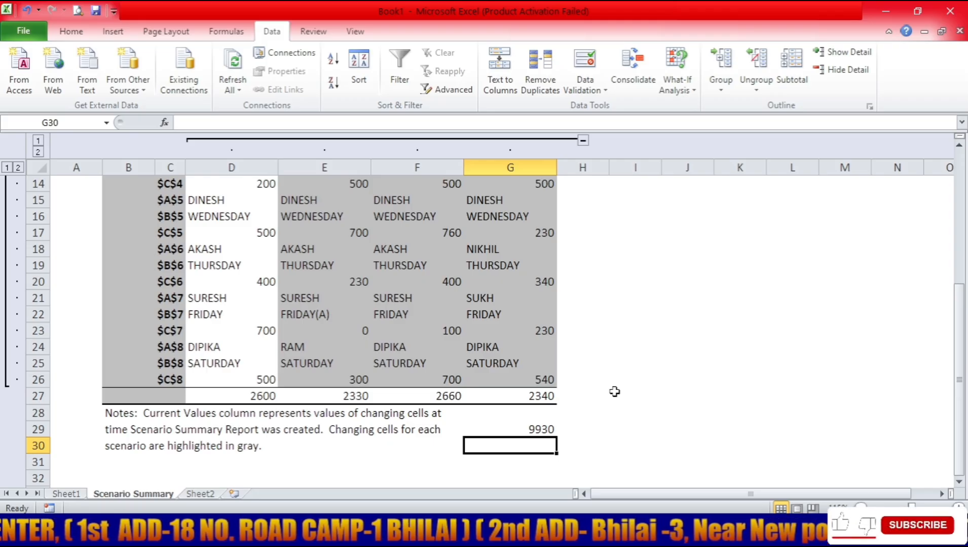
Review the finished summary report and inspect its enlarged print preview, then return to the worksheet
scroll(613, 182, up, 2)
scroll(624, 243, up, 3)
scroll(600, 274, down, 3)
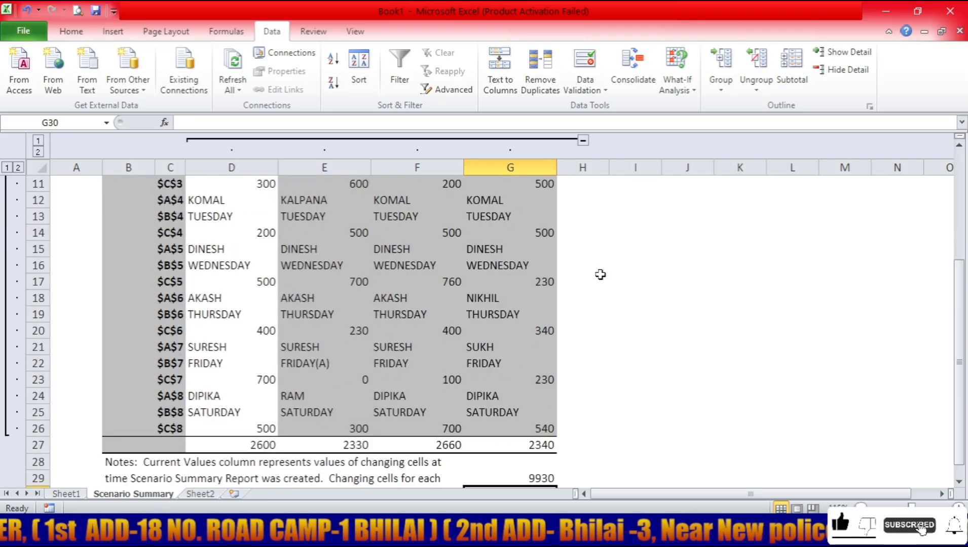
scroll(600, 274, down, 2)
scroll(600, 274, up, 4)
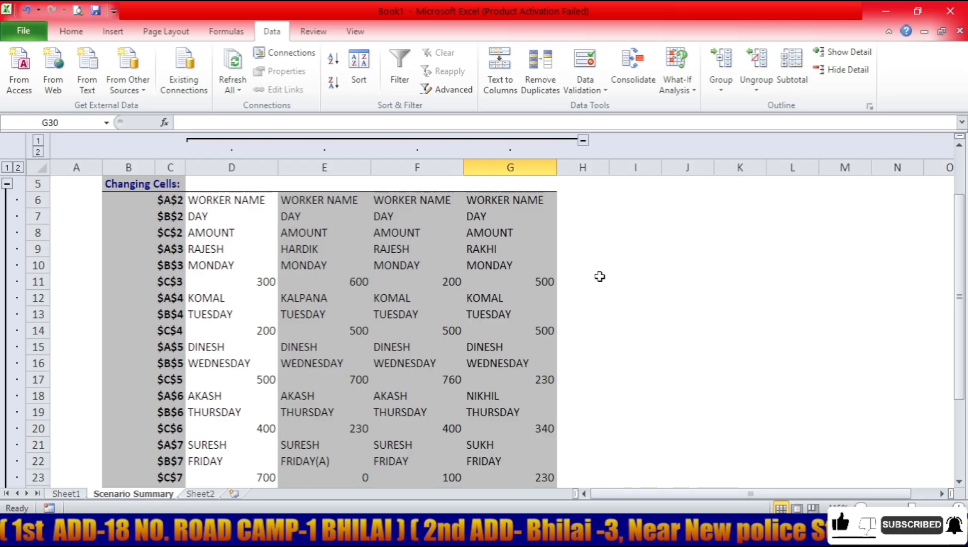
key(ctrl+p)
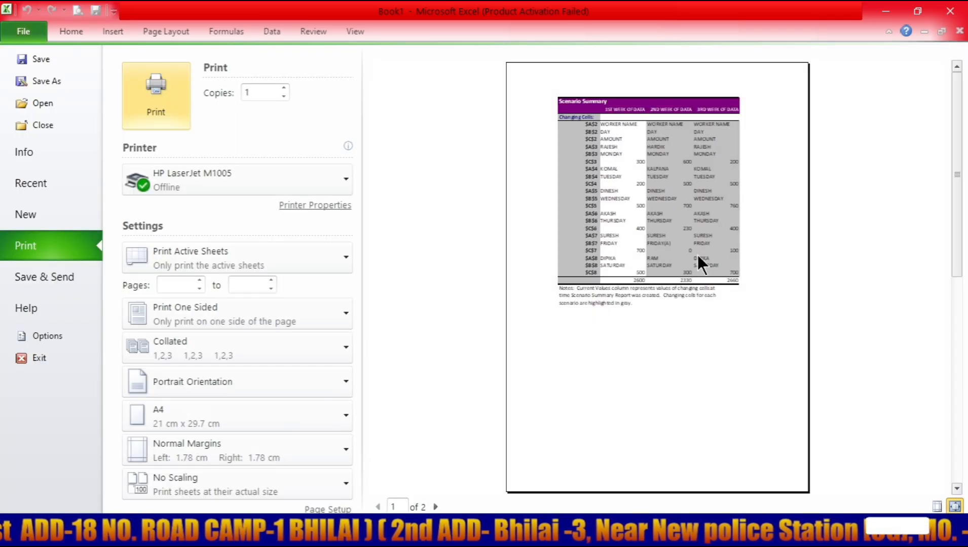
click(664, 151)
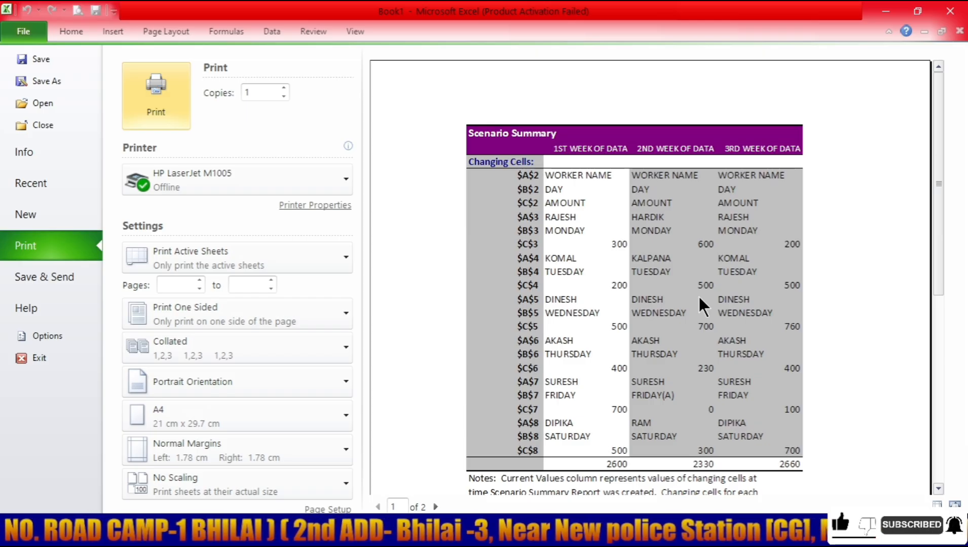
key(Escape)
scroll(529, 327, up, 2)
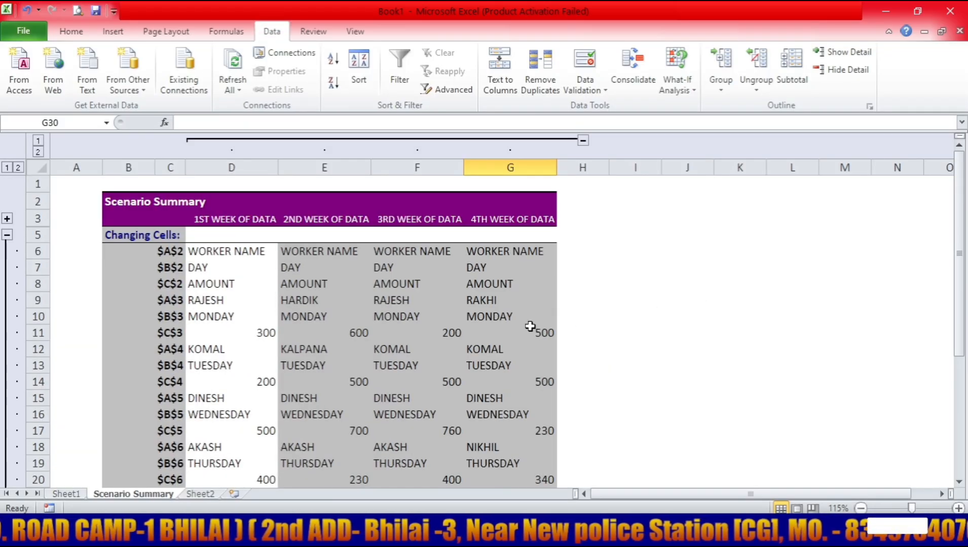